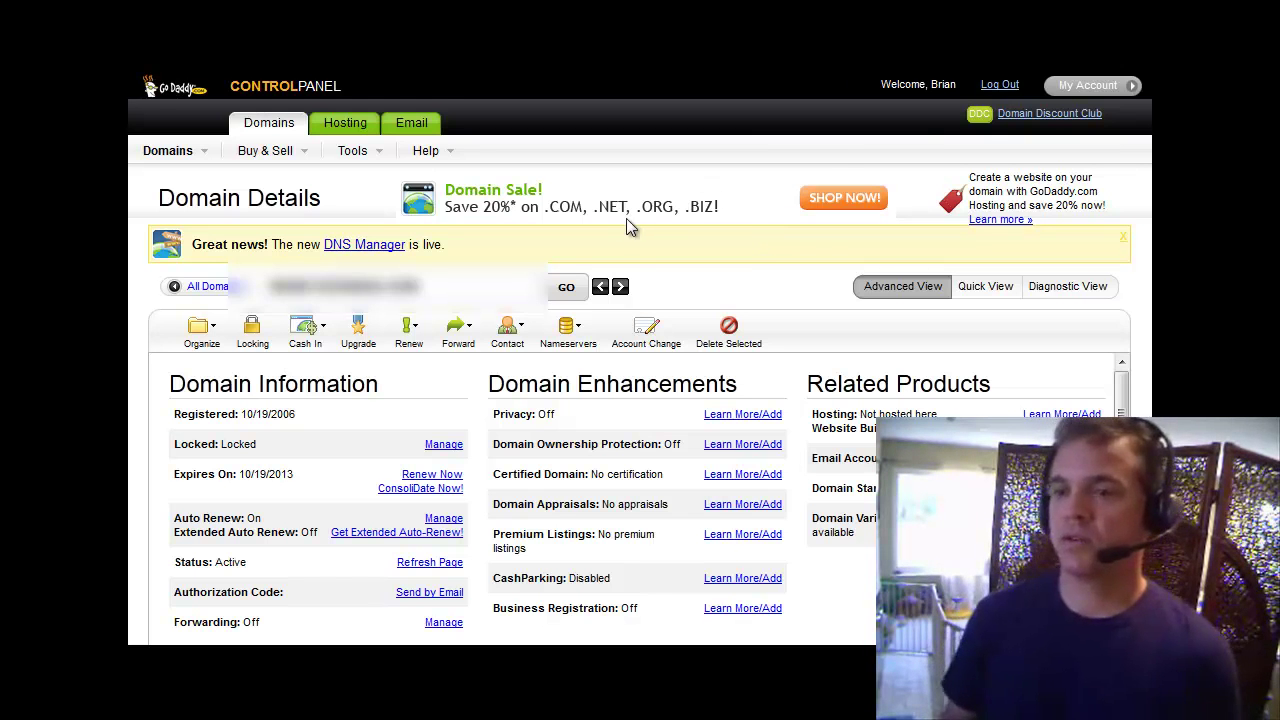
Switch to the Google search results for 'cheap domain names'.
key("ctrl+Tab")
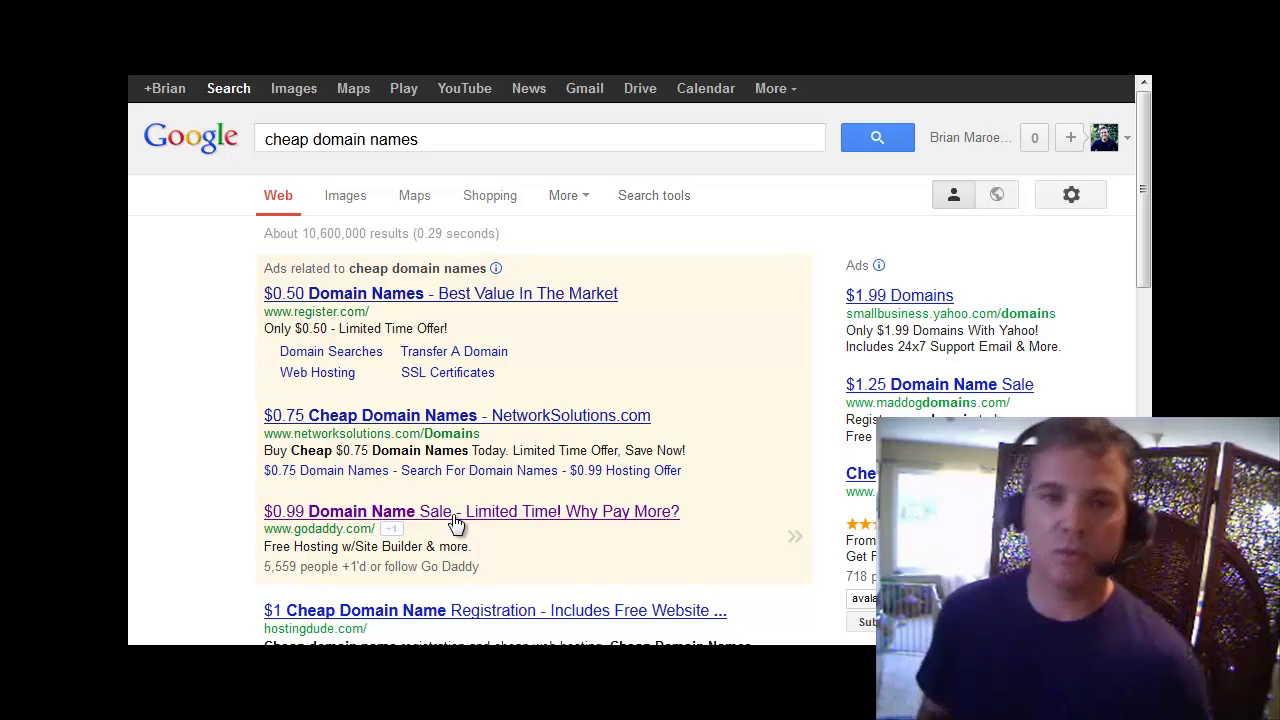
Follow the GoDaddy '$0.99 Domain Name Sale - Limited Time!' ad to its domain search page.
left_click(455, 520)
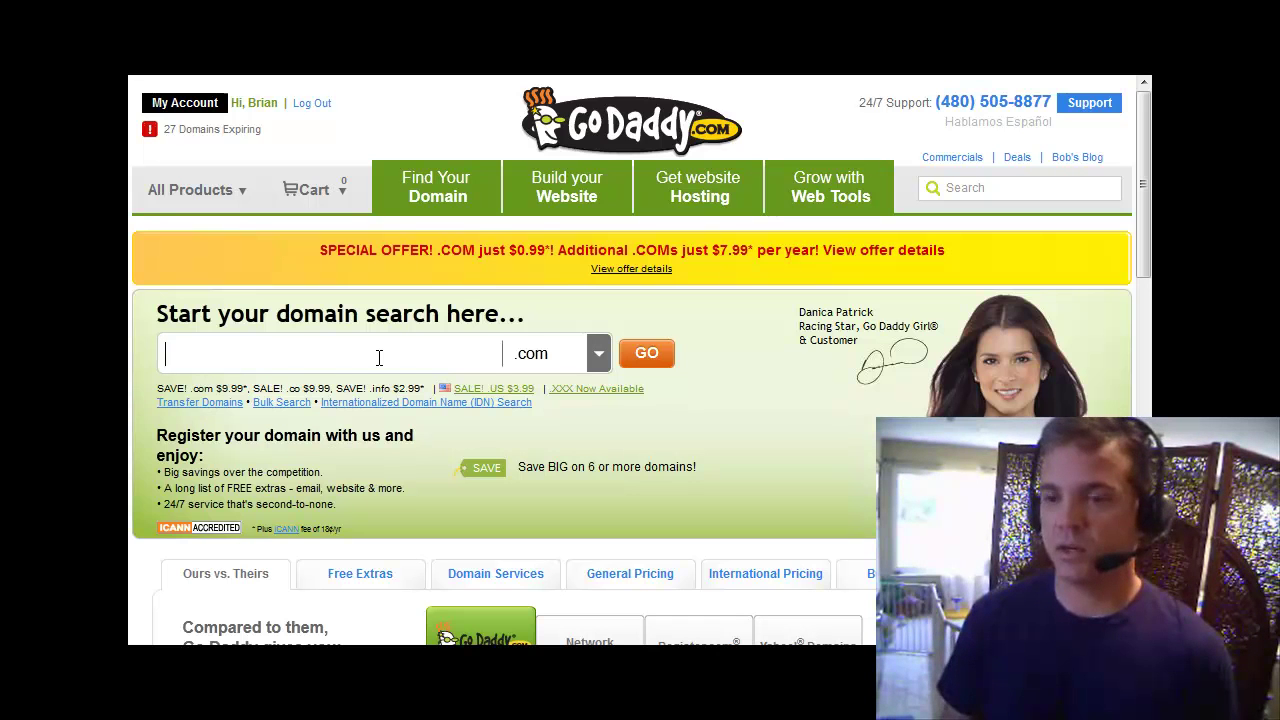
Go via My Account and All Products > Domains to Domain Management, listing all 74 domains.
left_click(222, 139)
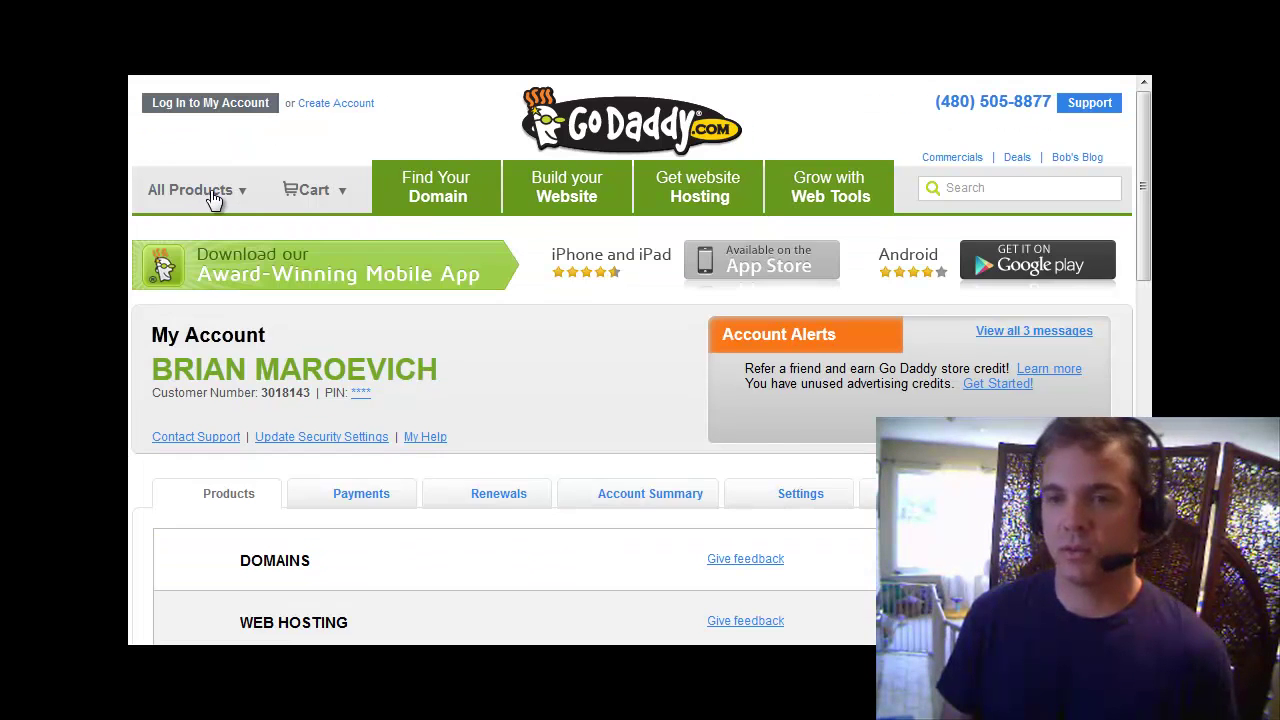
mouse_move(214, 194)
mouse_move(188, 245)
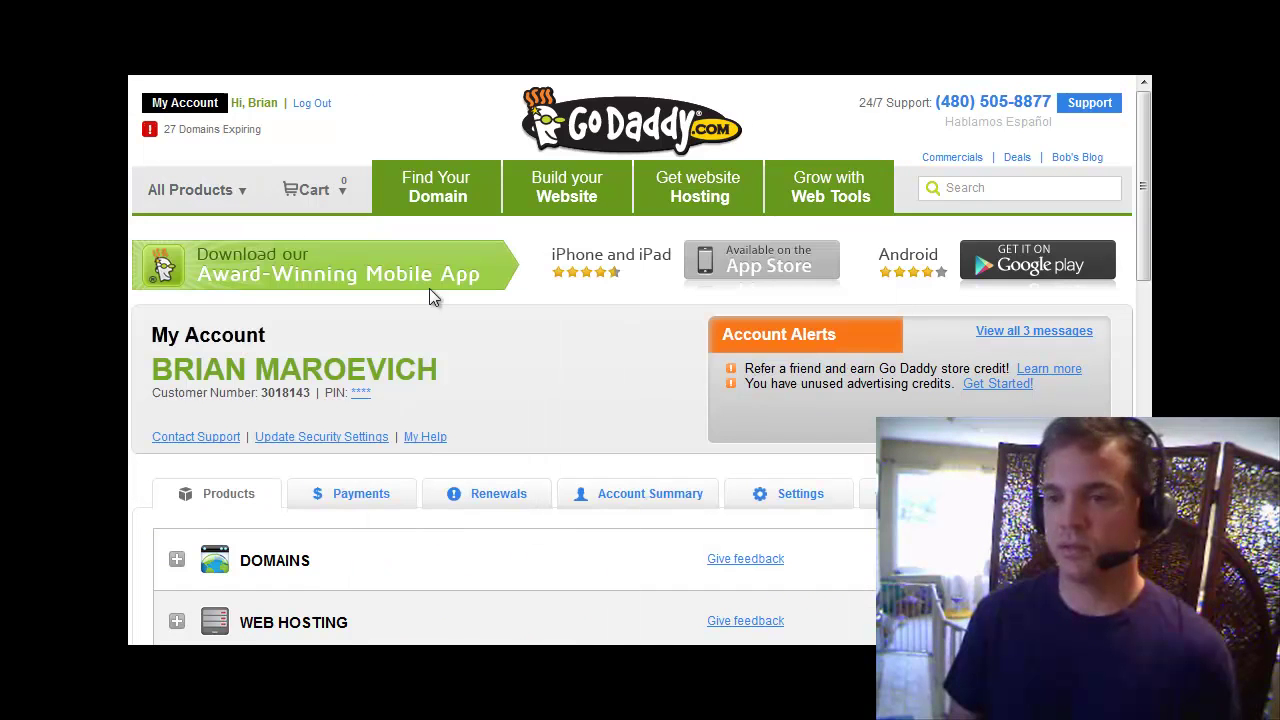
mouse_move(188, 215)
mouse_move(306, 249)
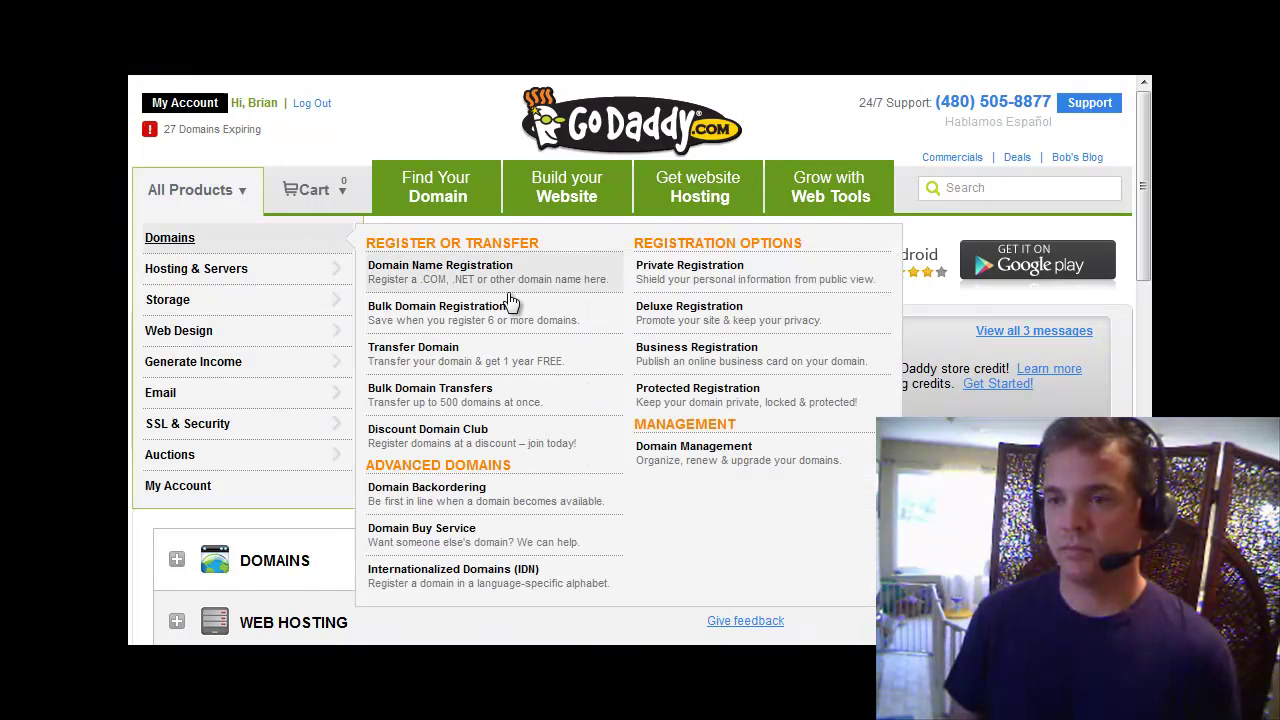
left_click(684, 424)
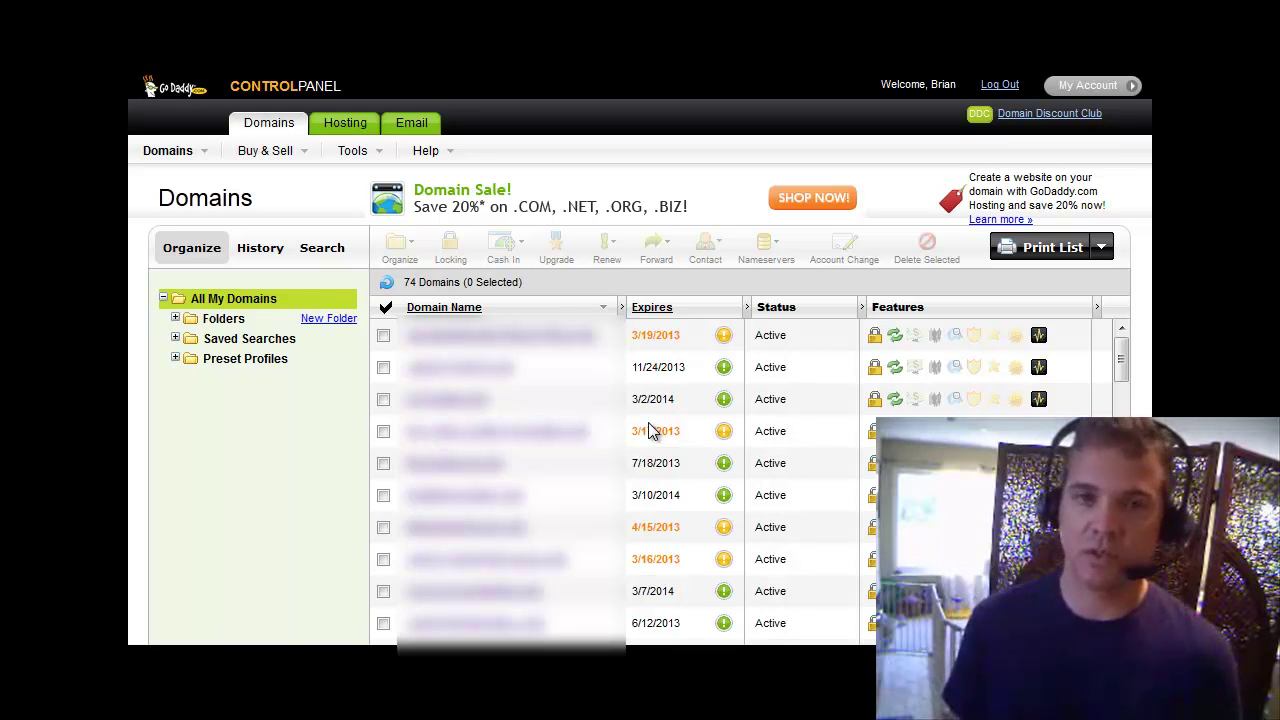
Scroll the domain list and open the domain expiring 3/13/2014.
scroll(631, 436, "down", 2)
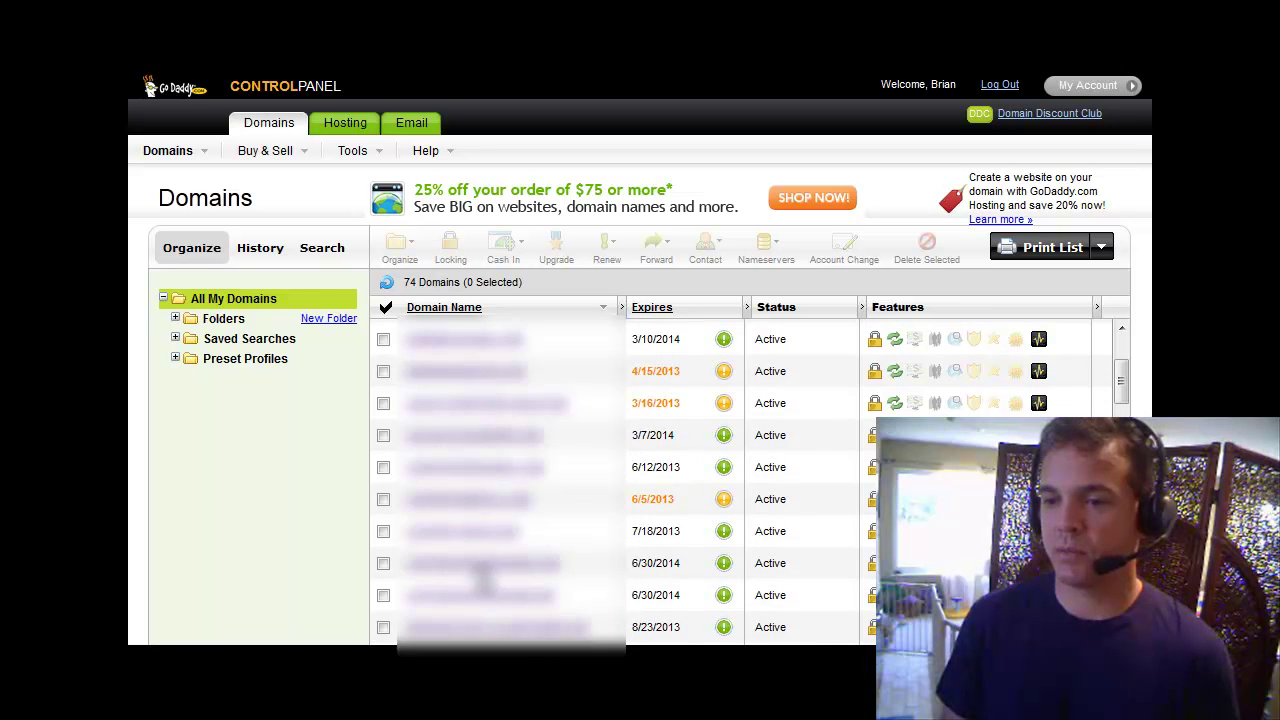
scroll(485, 570, "down", 2)
scroll(485, 570, "down", 4)
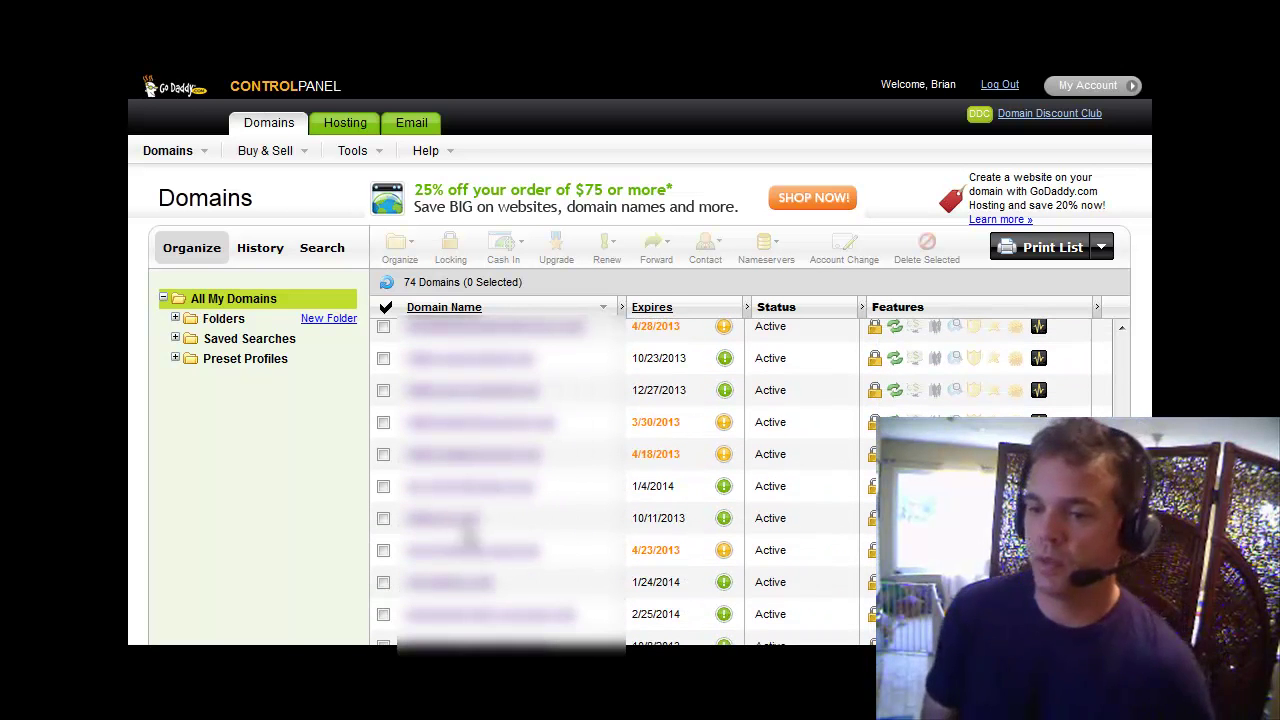
scroll(467, 530, "down", 8)
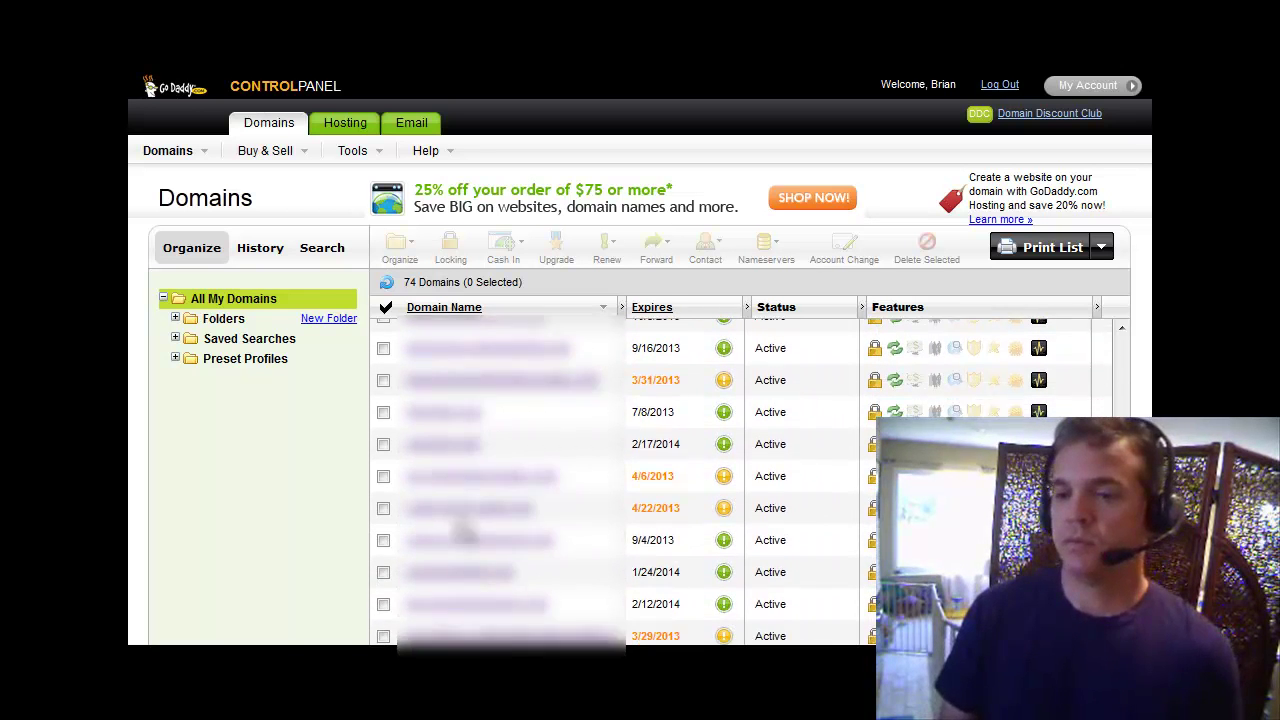
scroll(464, 530, "down", 3)
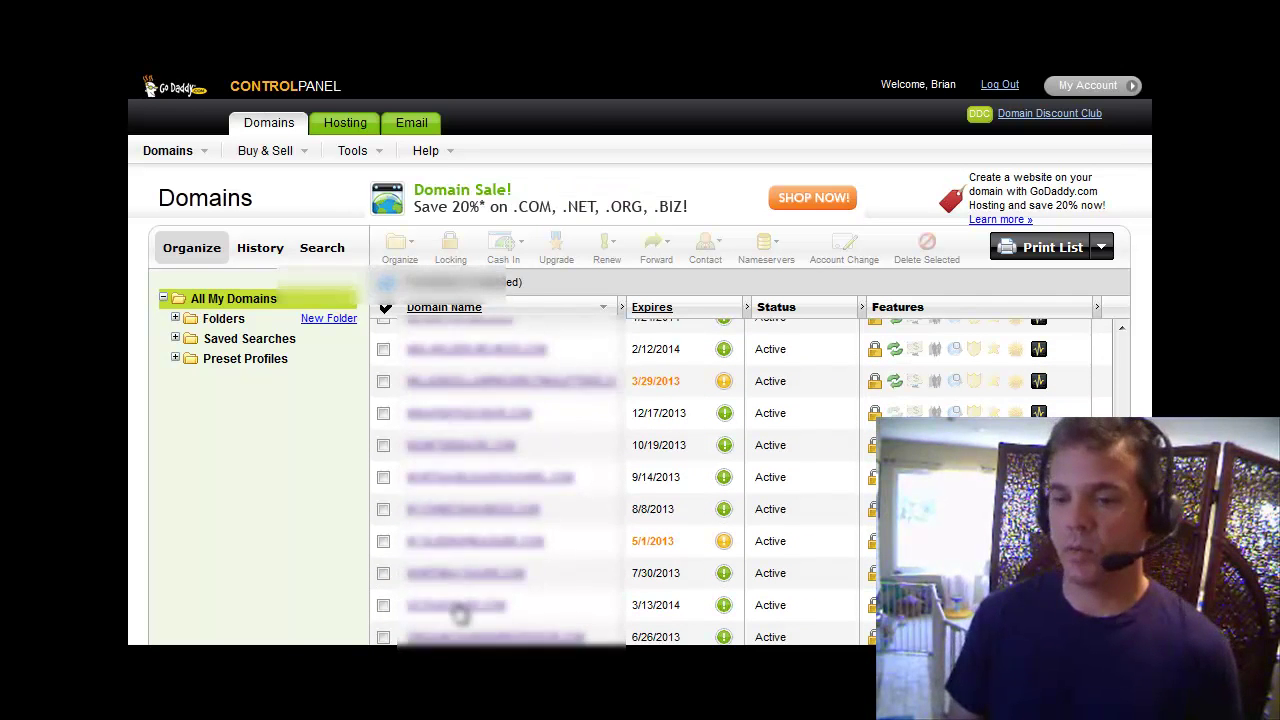
left_click(458, 606)
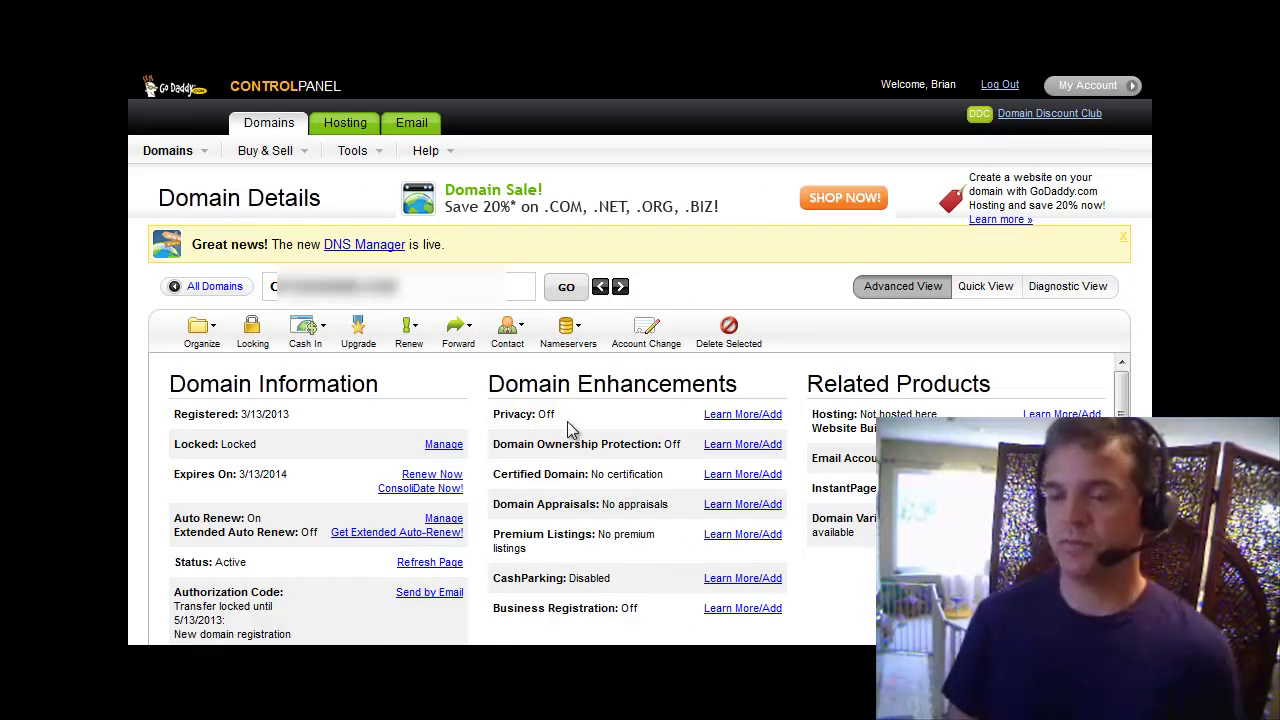
Open that domain's Set Nameservers dialog showing its specific custom nameservers.
left_click(579, 336)
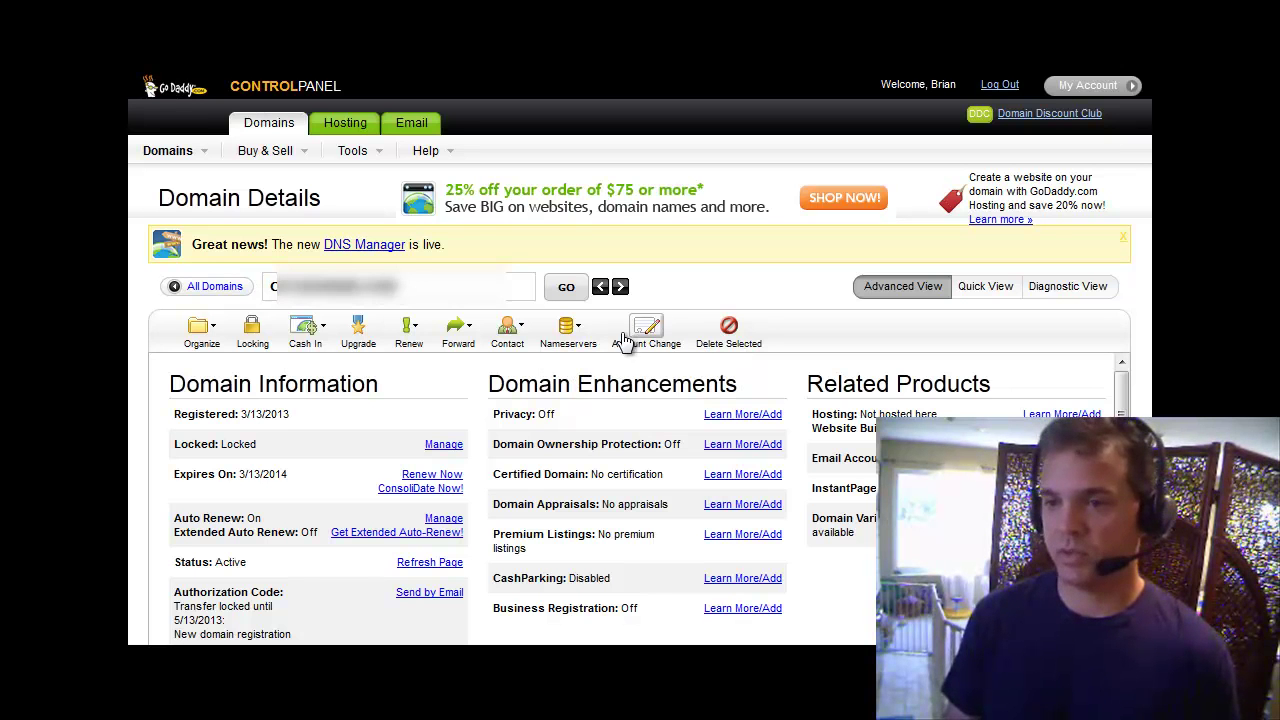
left_click_drag(314, 290, 236, 286)
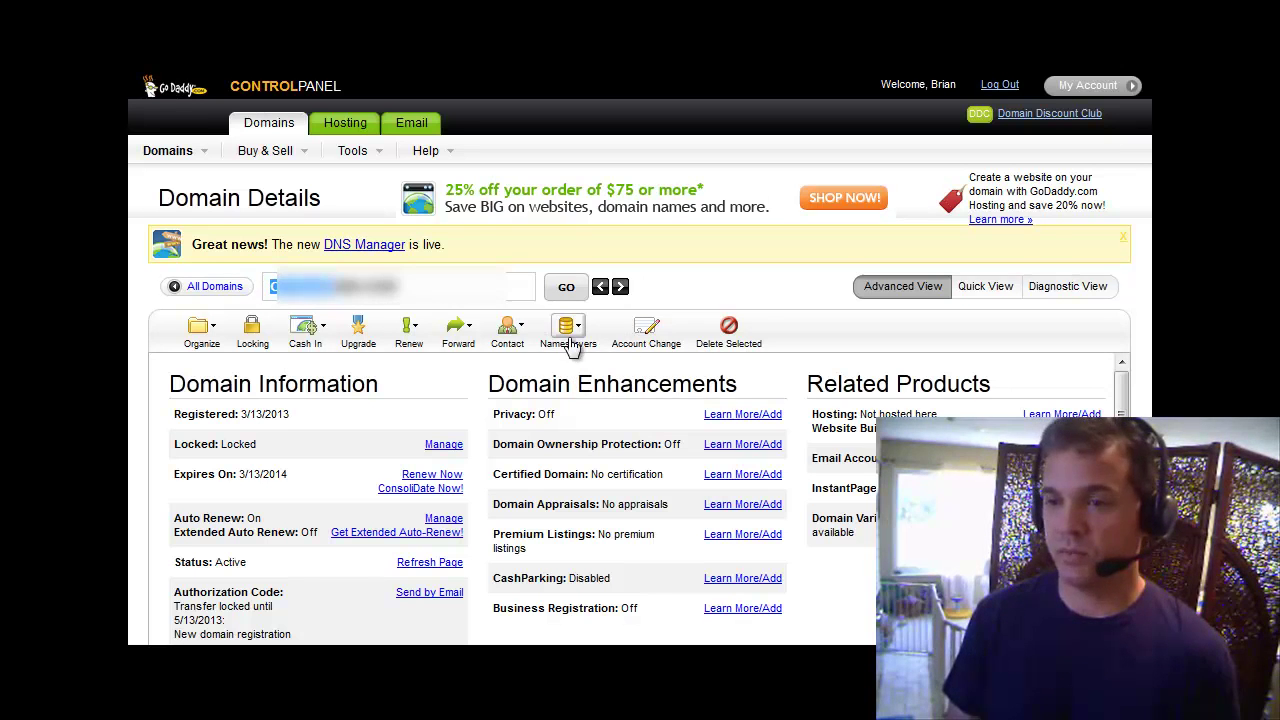
left_click(566, 328)
left_click(580, 362)
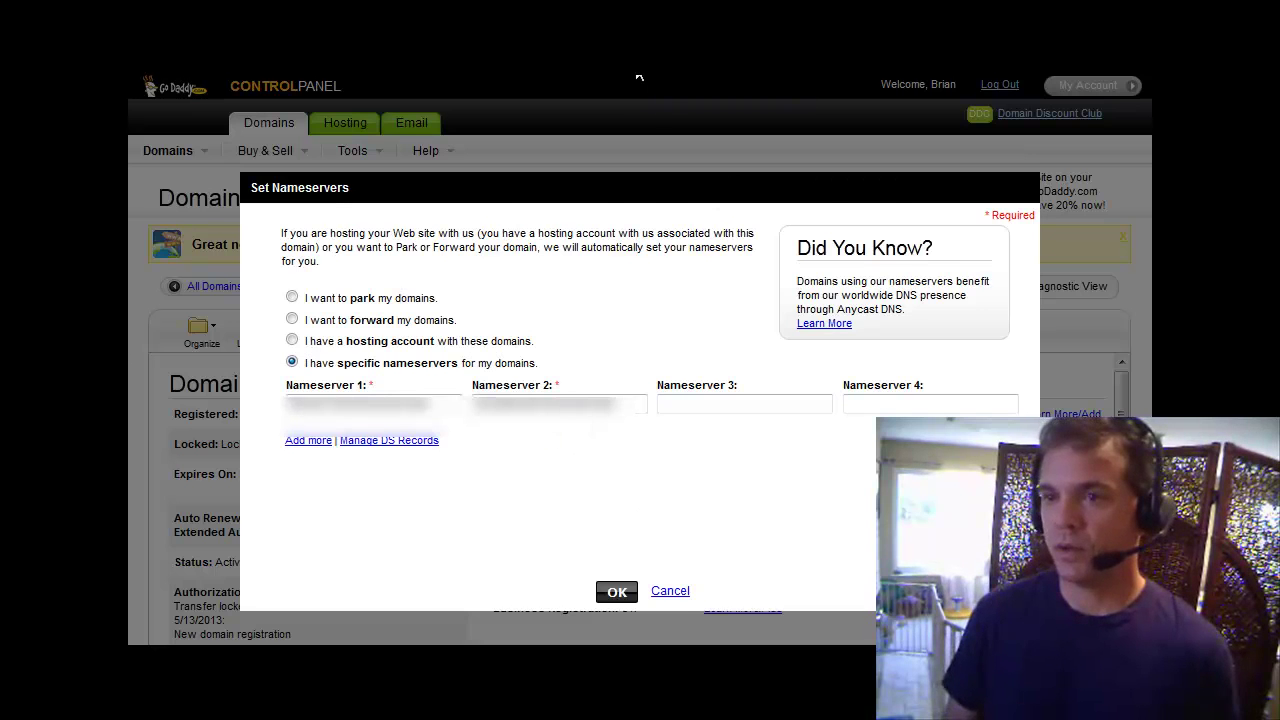
left_click(639, 77)
Scroll down to Account Information and select the account's two name servers.
scroll(588, 190, "down", 15)
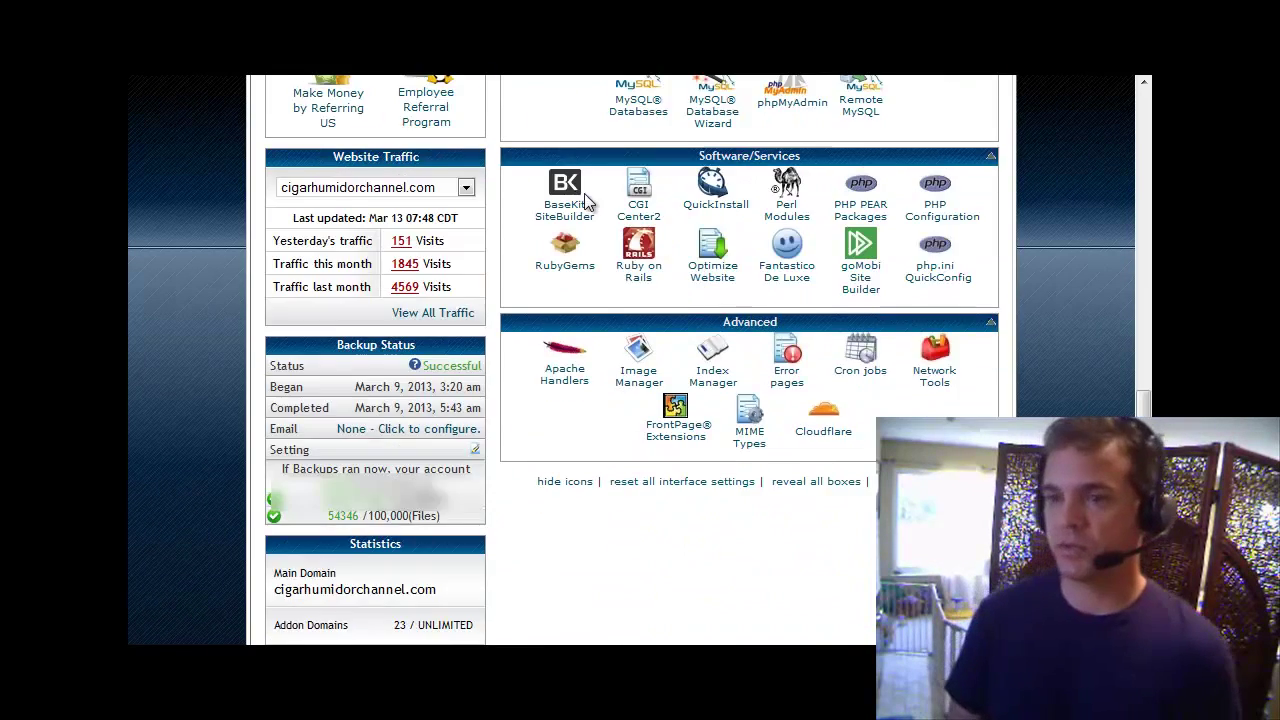
scroll(588, 203, "down", 1)
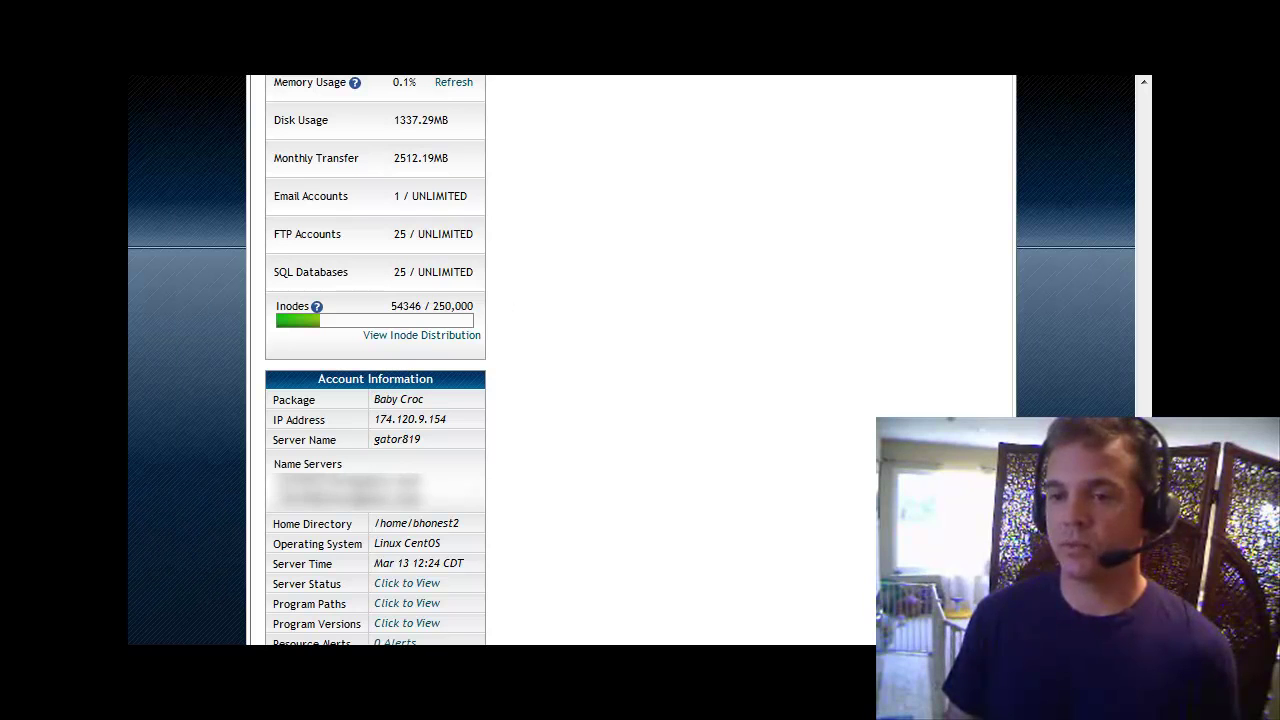
left_click_drag(280, 474, 420, 498)
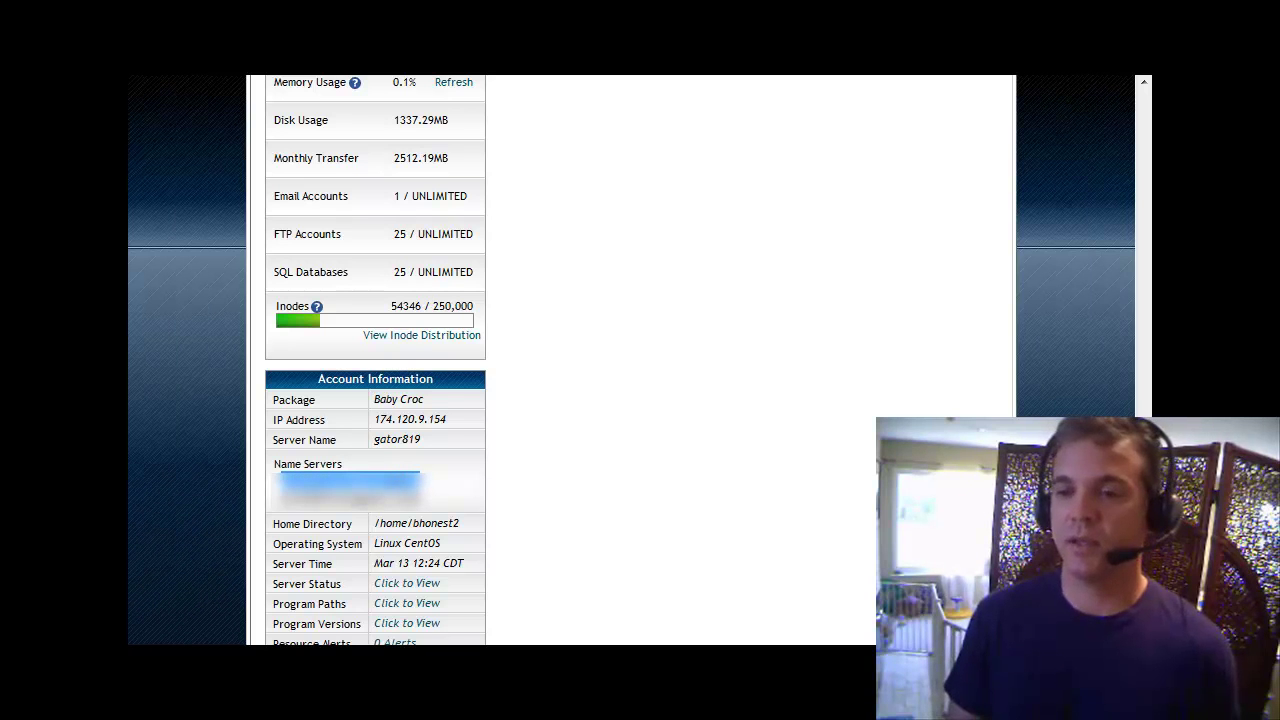
Copy the HostGator name servers and select GoDaddy's current Nameserver 1 value.
right_click(330, 484)
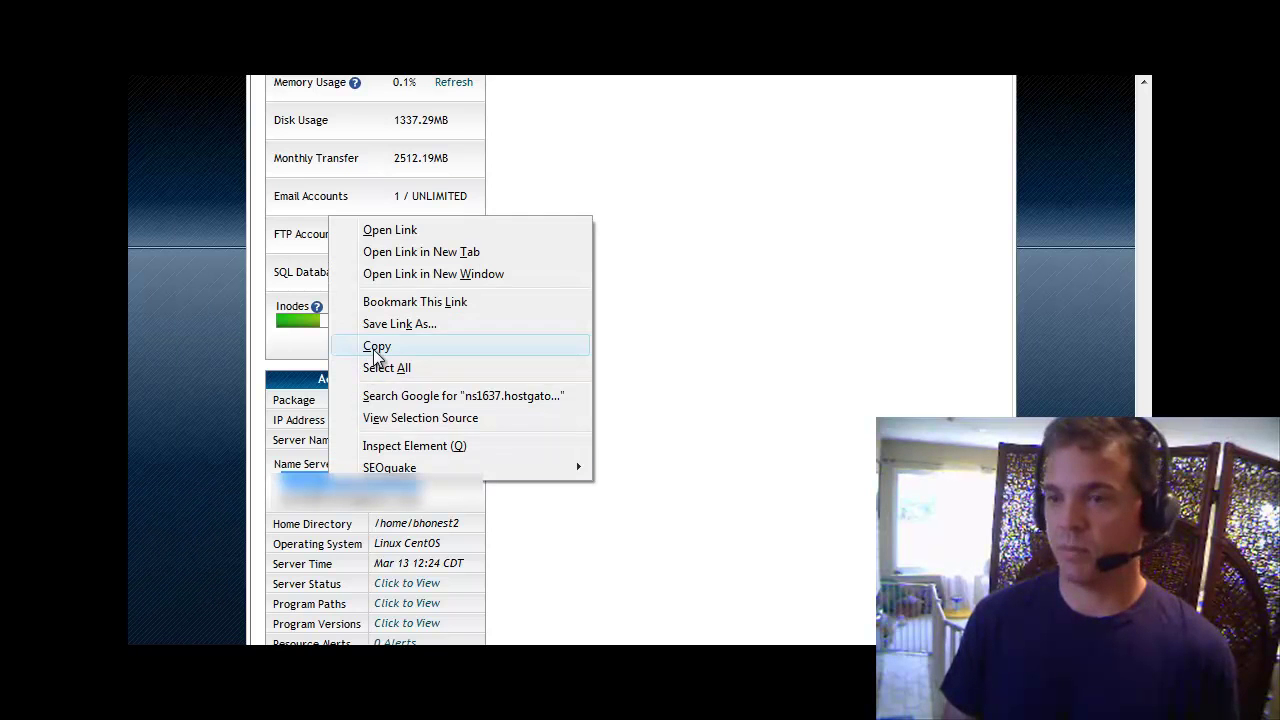
left_click(376, 346)
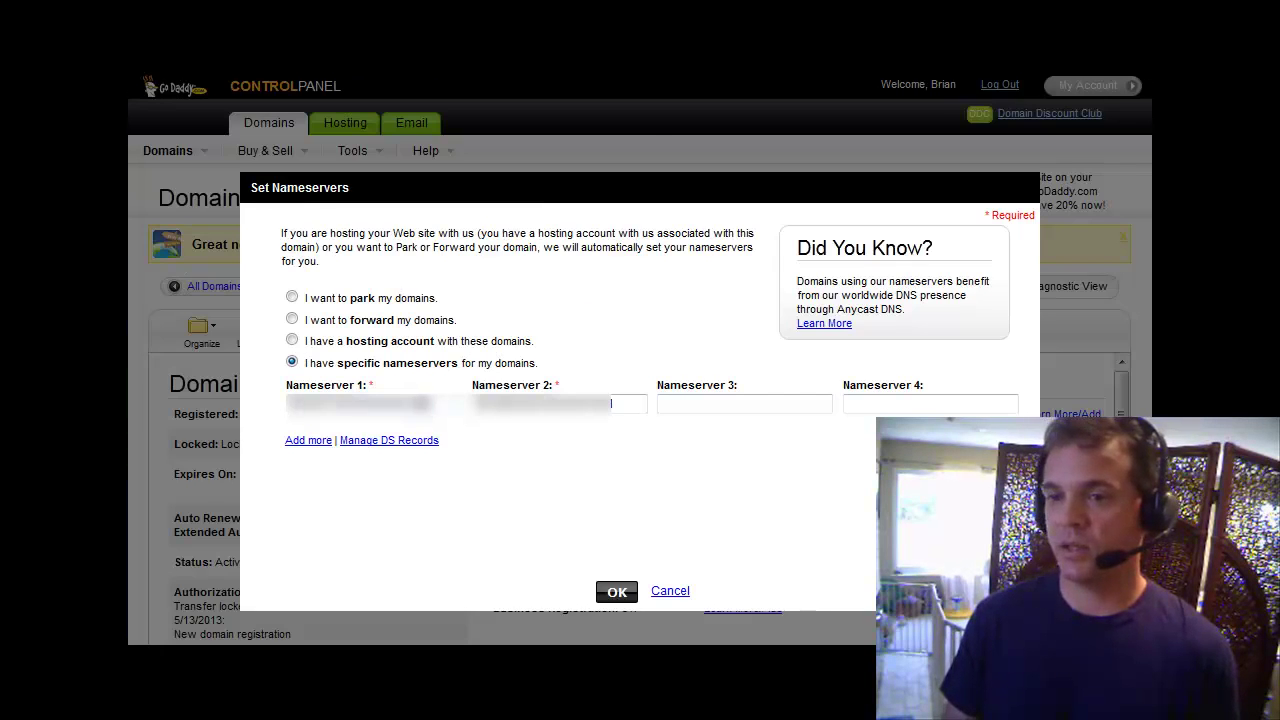
left_click_drag(430, 404, 258, 395)
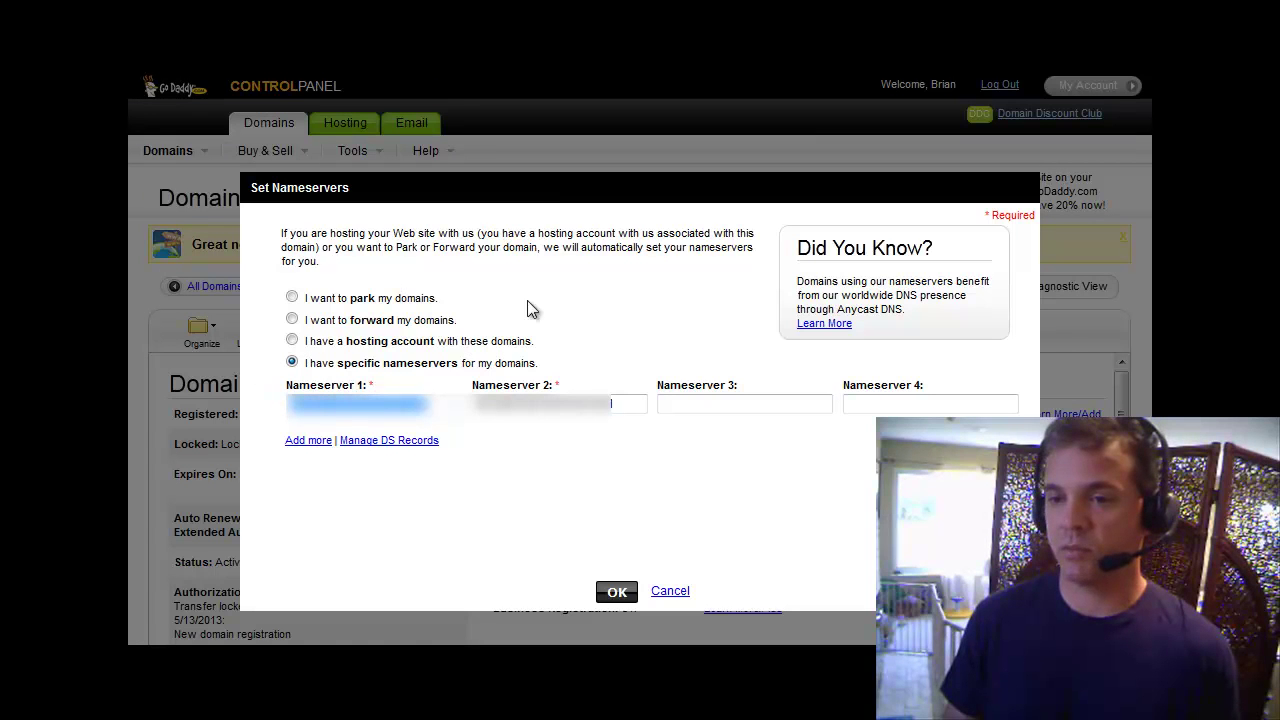
left_click(625, 72)
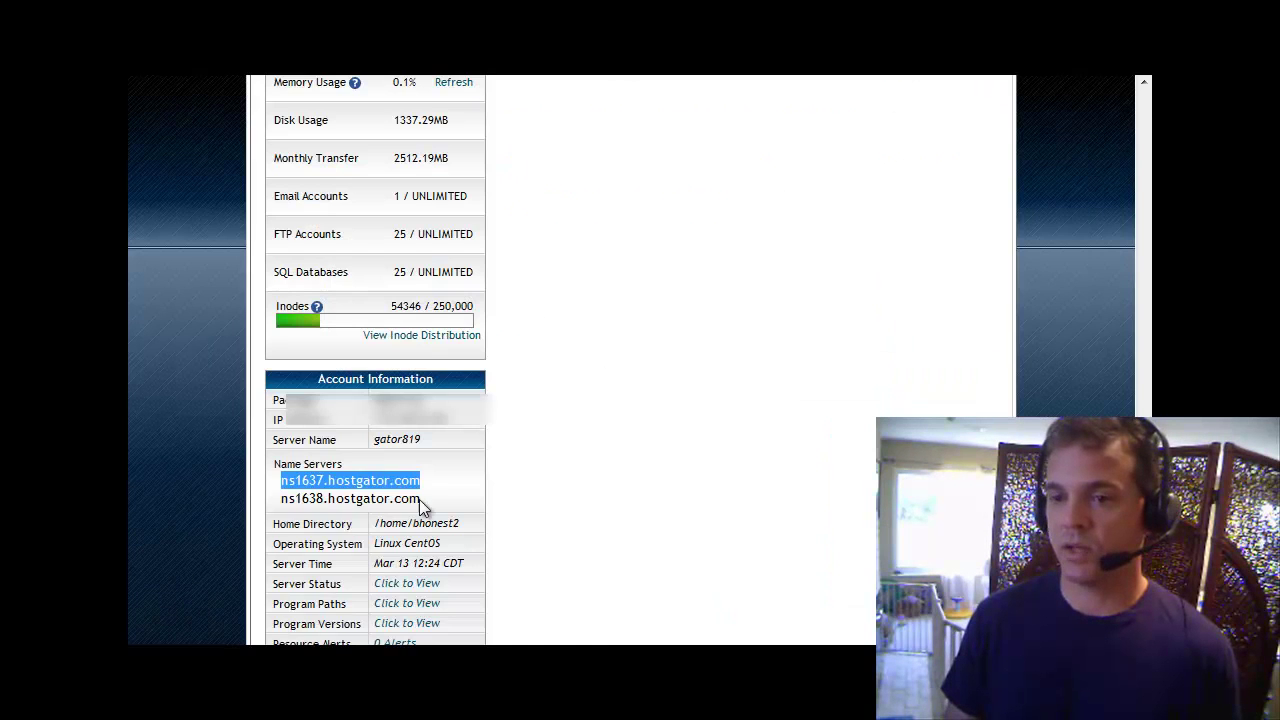
Paste ns1638.hostgator.com into Nameserver 2, then cancel the dialog without saving.
left_click_drag(421, 498, 279, 498)
left_click(965, 82)
left_click(633, 405)
left_click_drag(633, 405, 480, 406)
key("ctrl+v")
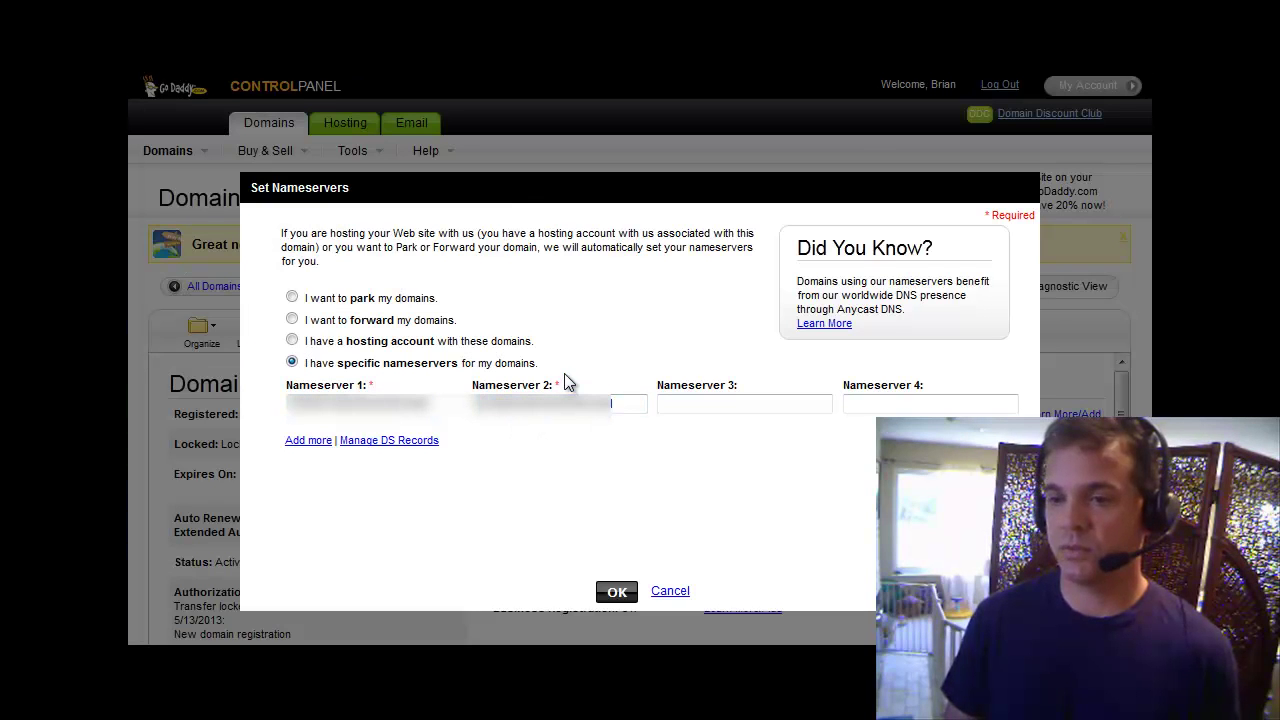
left_click(675, 593)
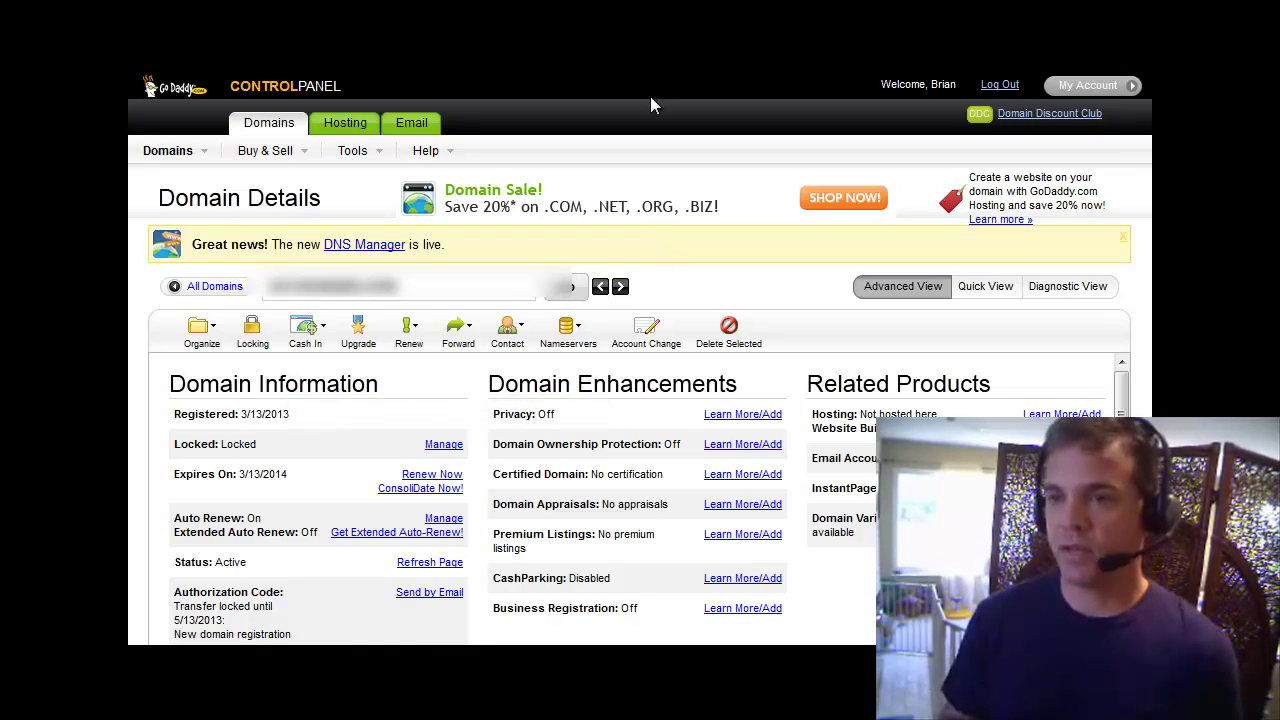
left_click(638, 66)
Scroll the cPanel home page to the Domains section and open Addon Domains.
left_click(649, 359)
scroll(649, 355, "up", 10)
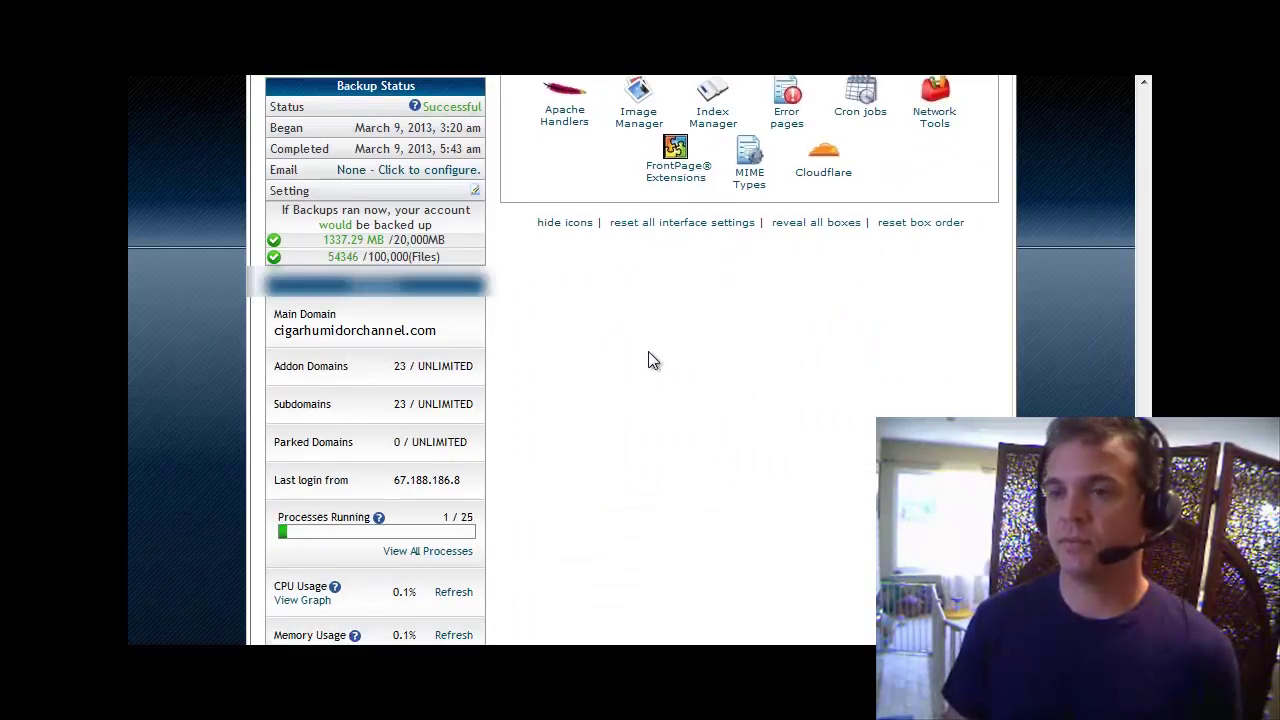
scroll(652, 358, "up", 1)
scroll(649, 344, "down", 2)
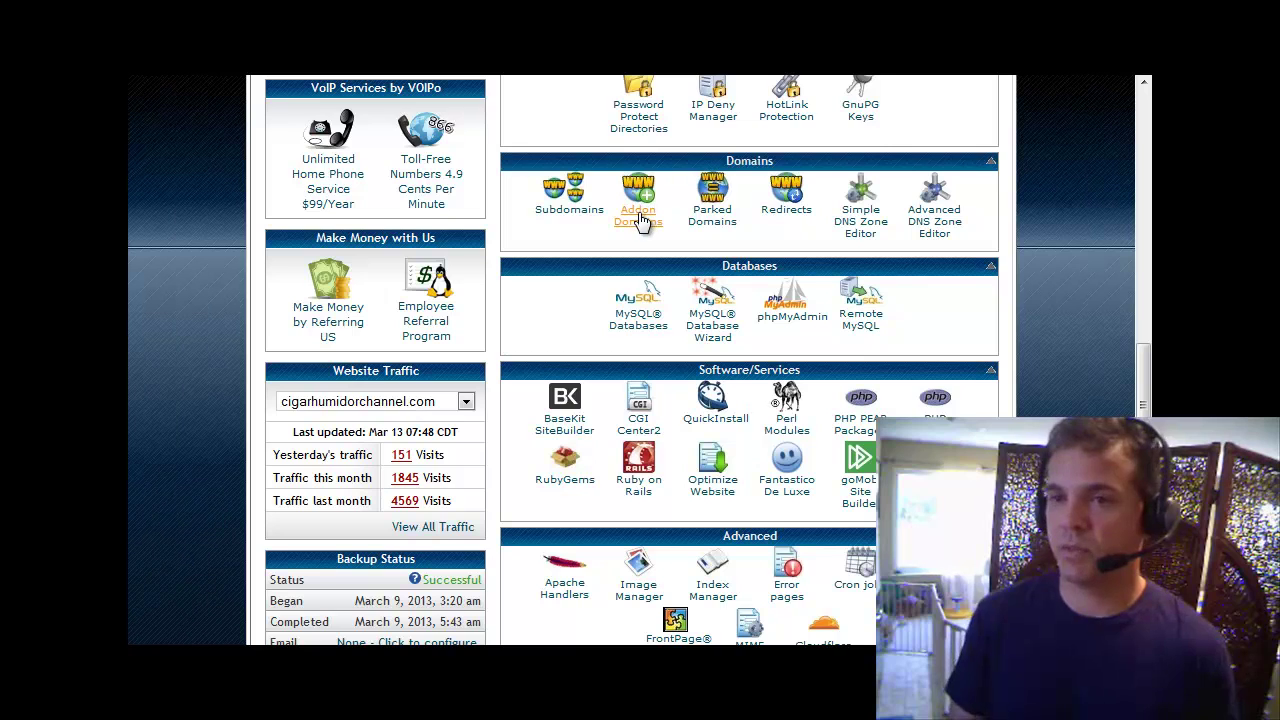
scroll(640, 220, "down", 2)
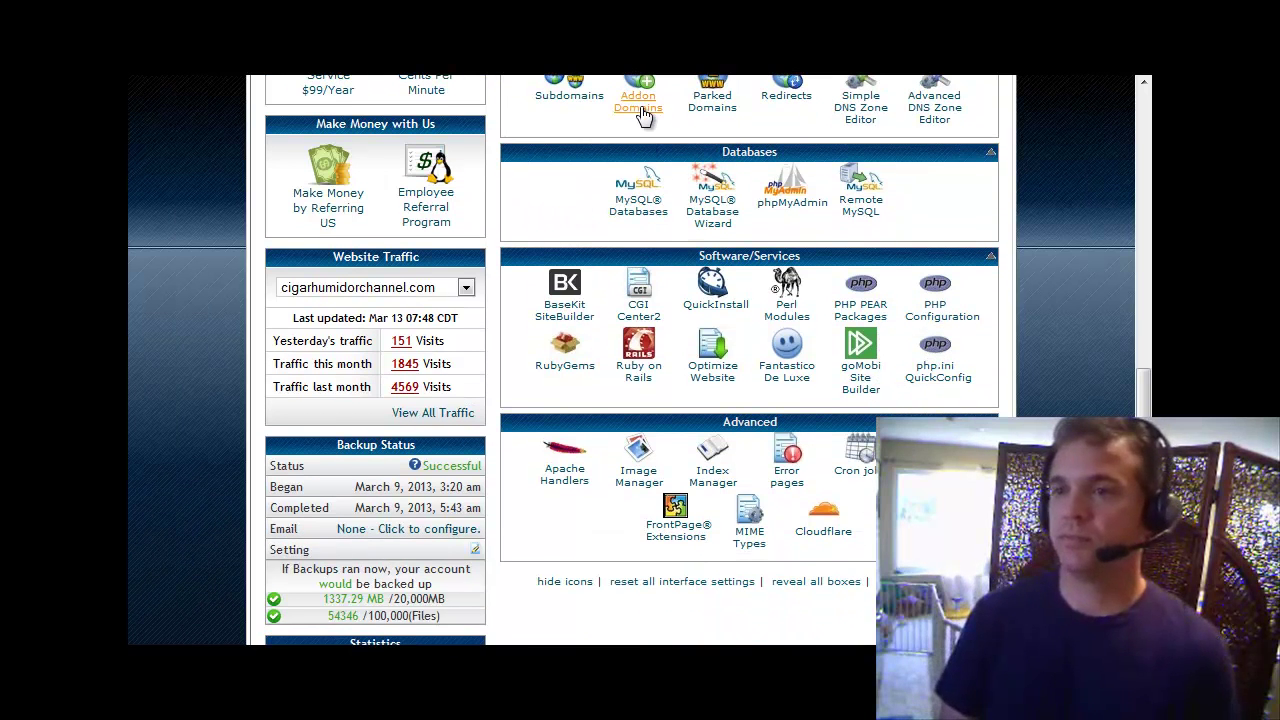
left_click(640, 108)
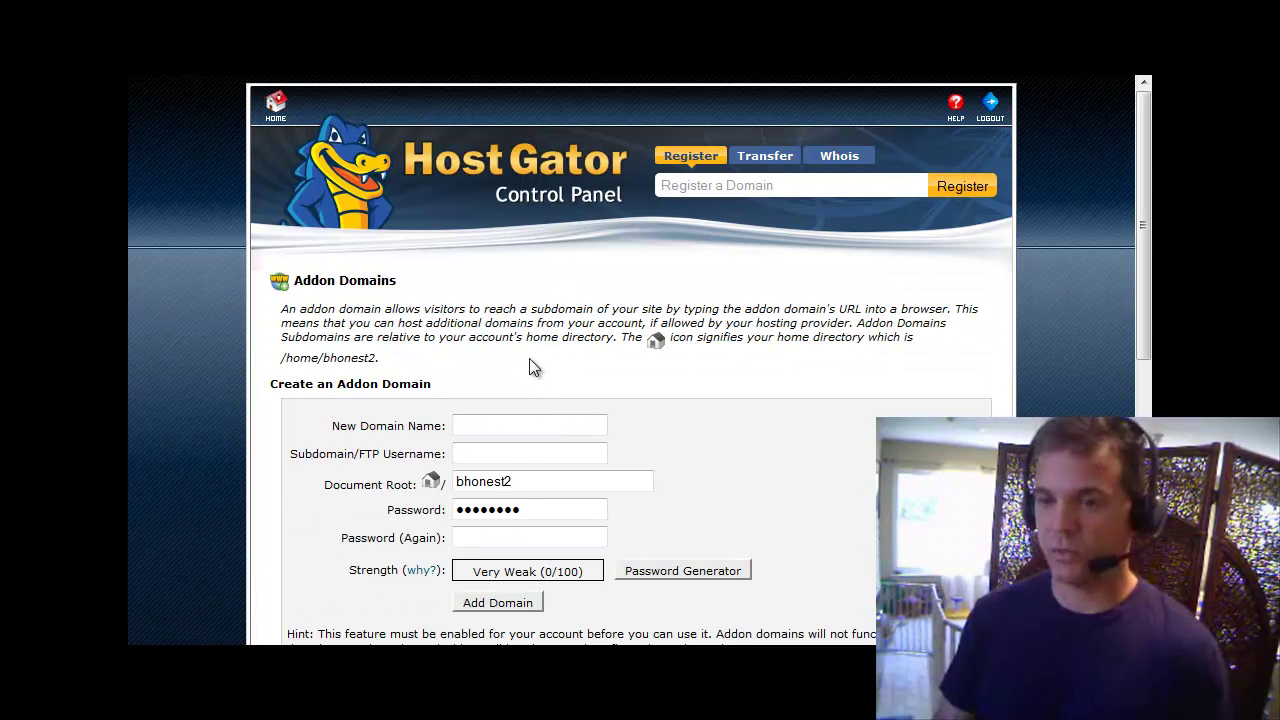
Enter the new domain name, let username and folder auto-fill, and set a matching Strong password.
type("or")
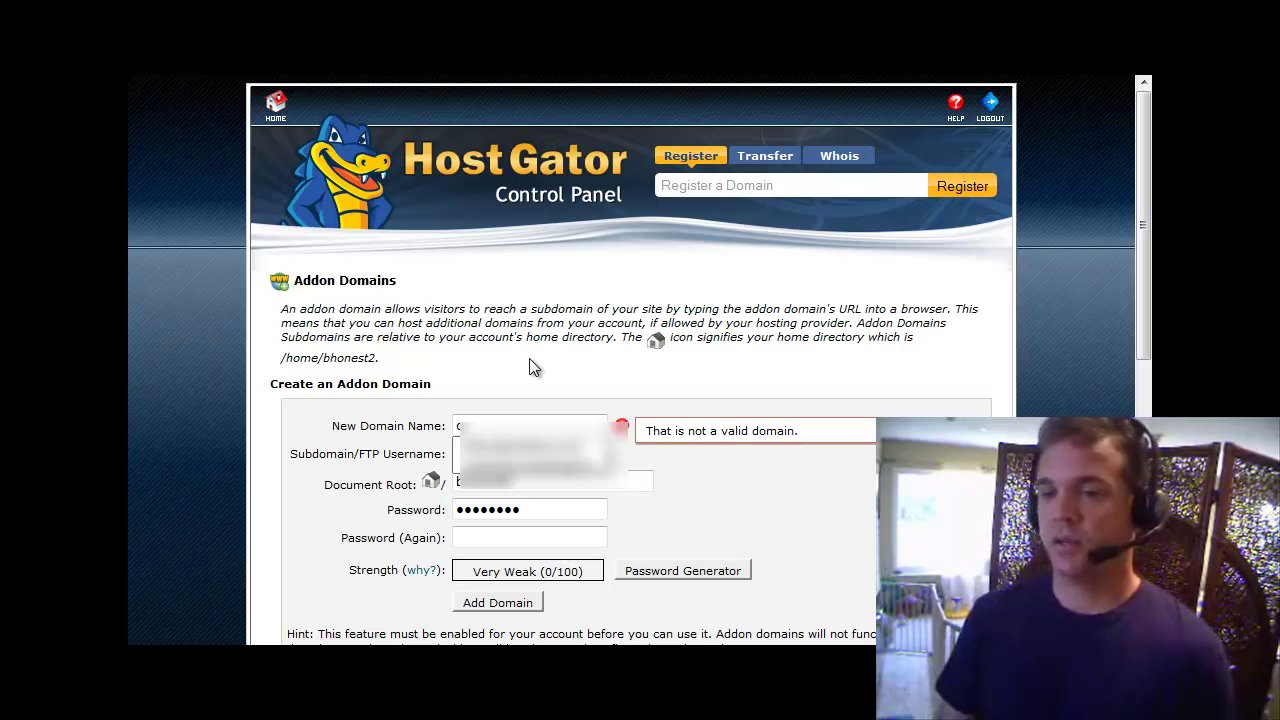
type("ra")
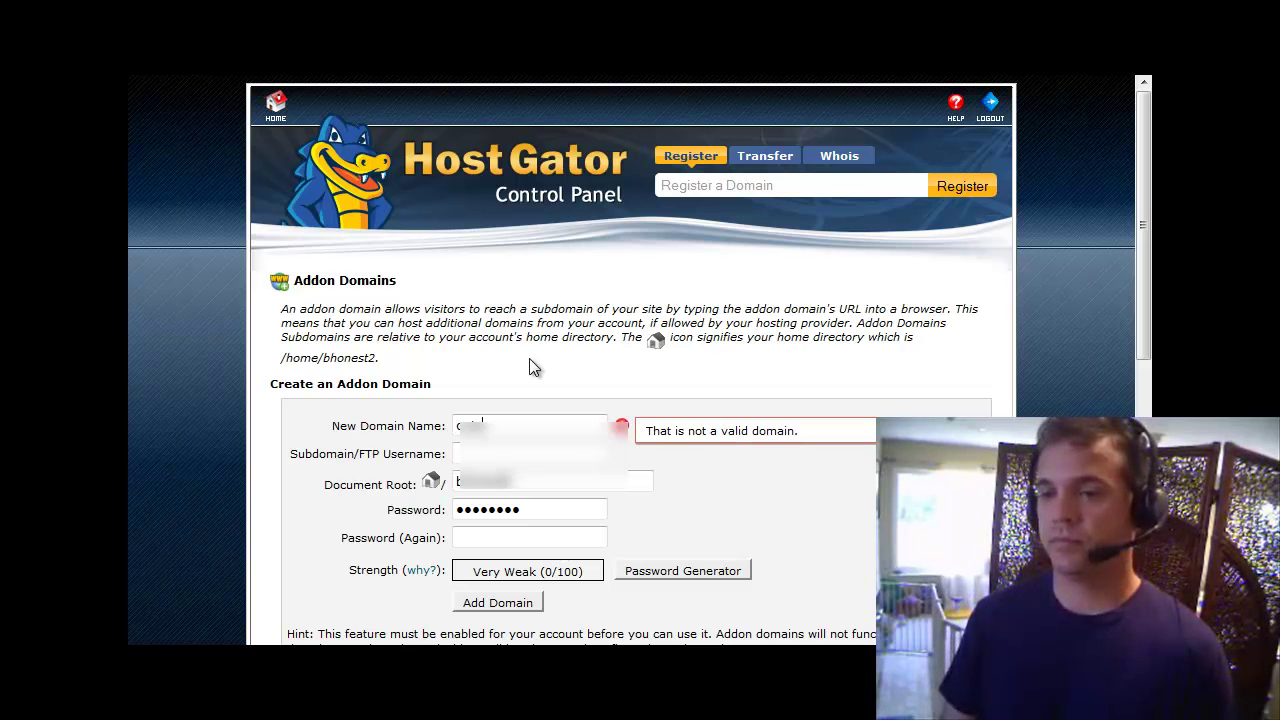
type("age")
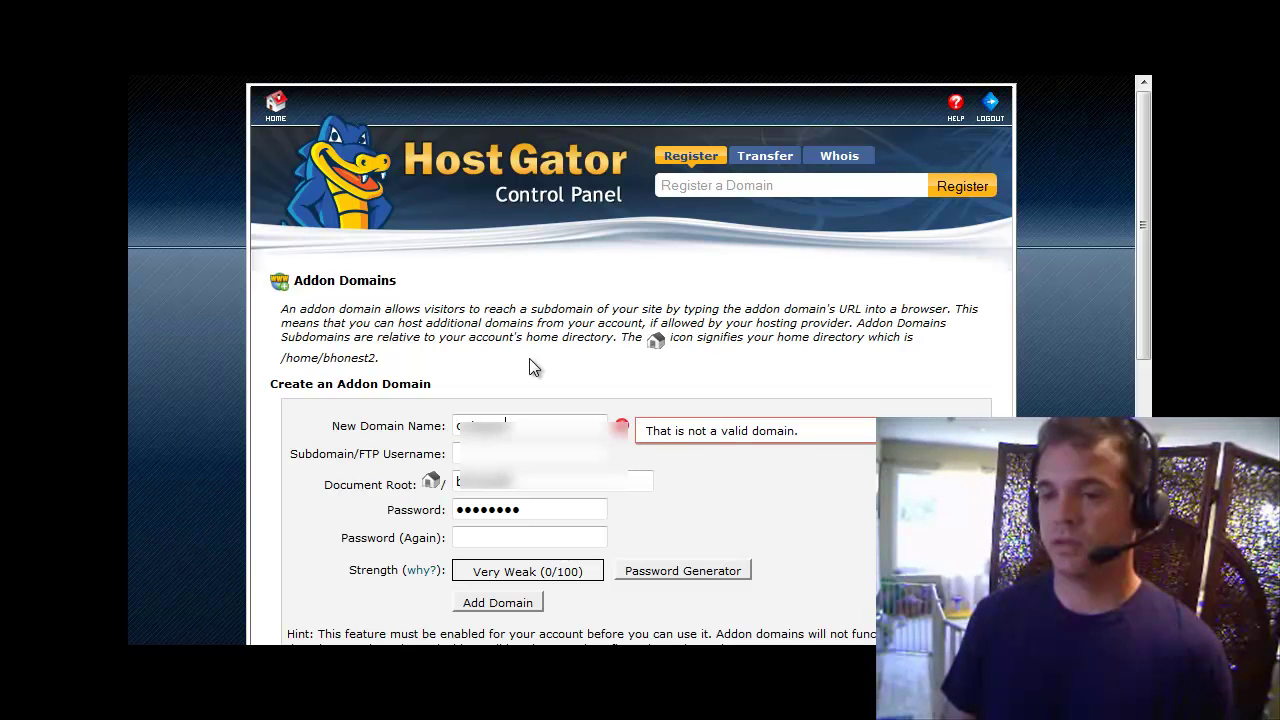
type("ous.com")
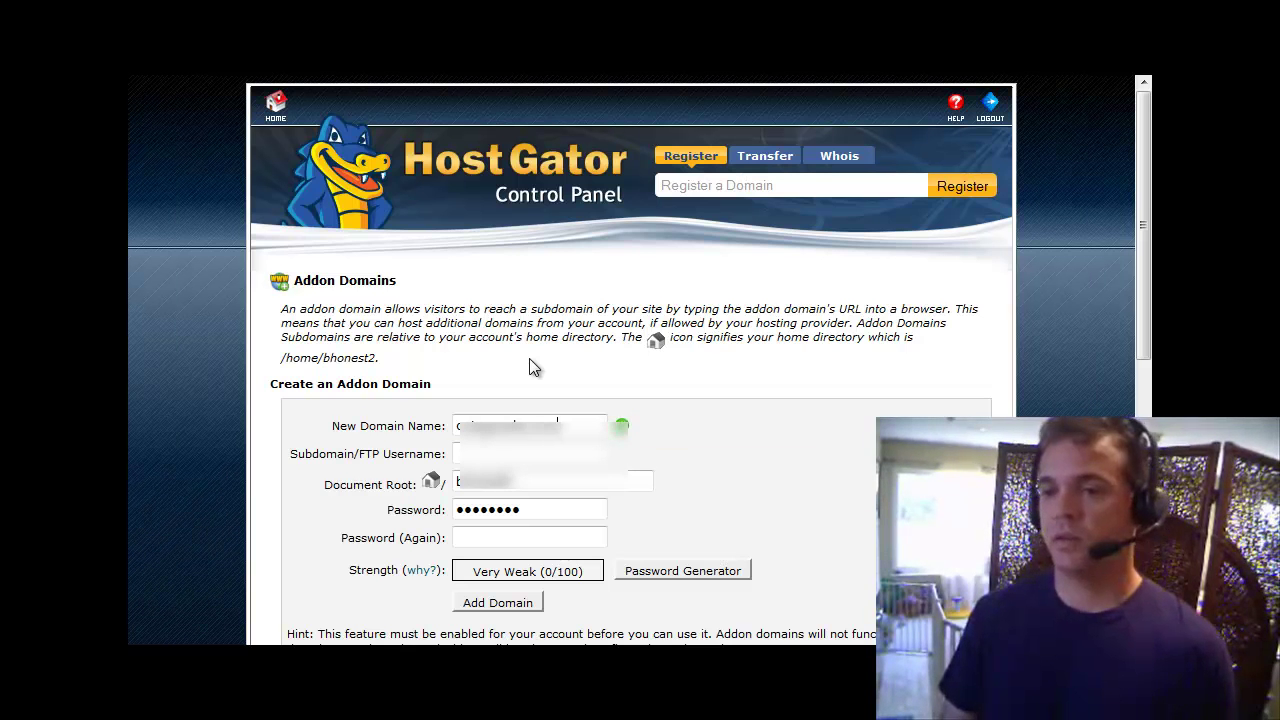
left_click(637, 453)
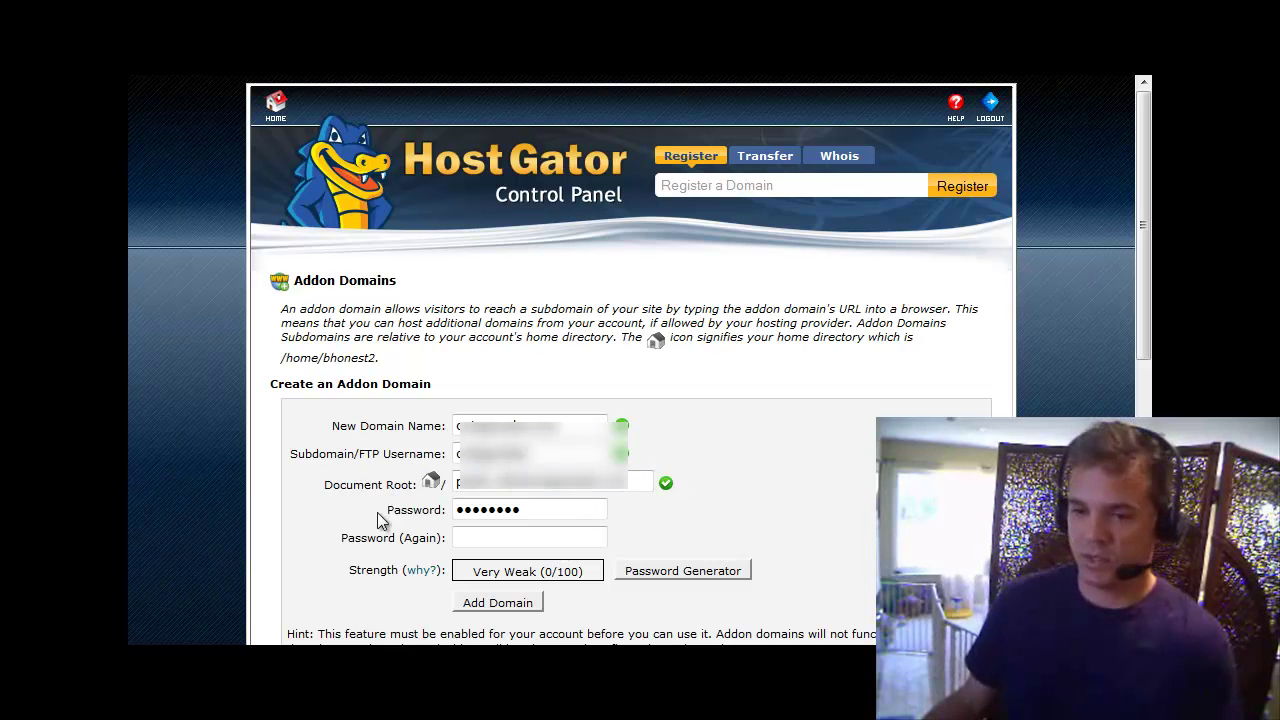
left_click_drag(537, 510, 331, 505)
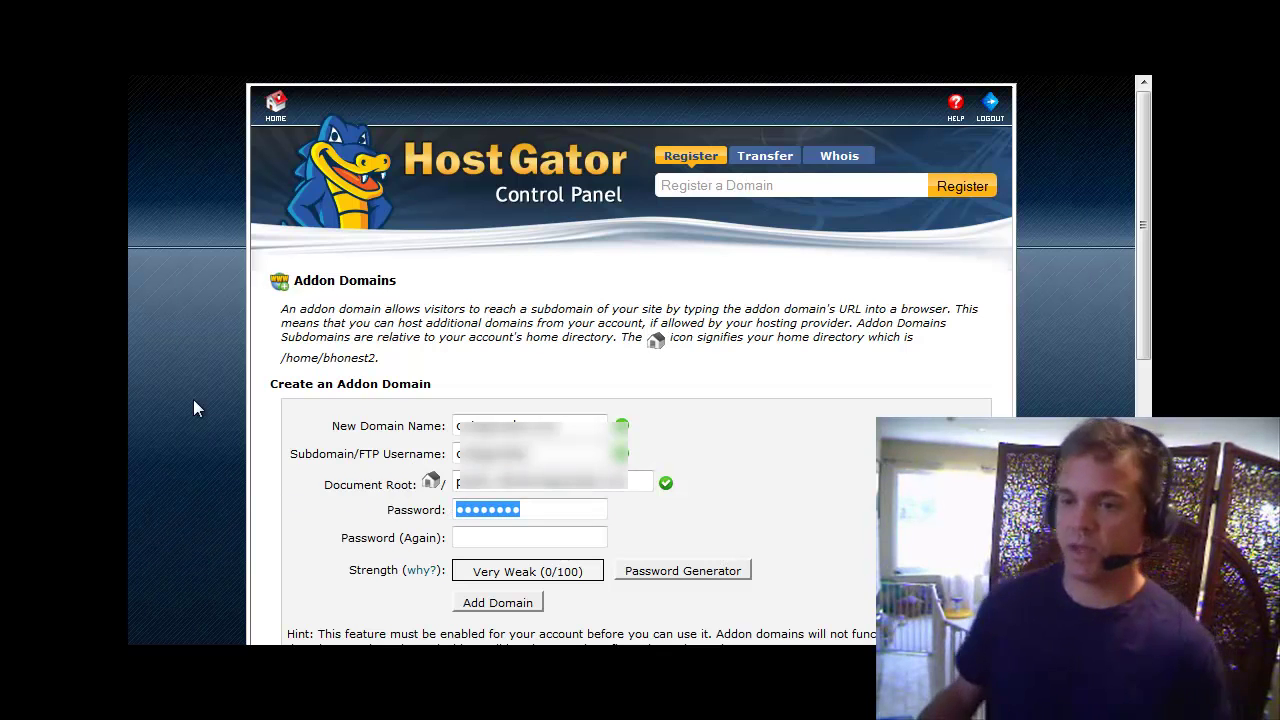
type("*******")
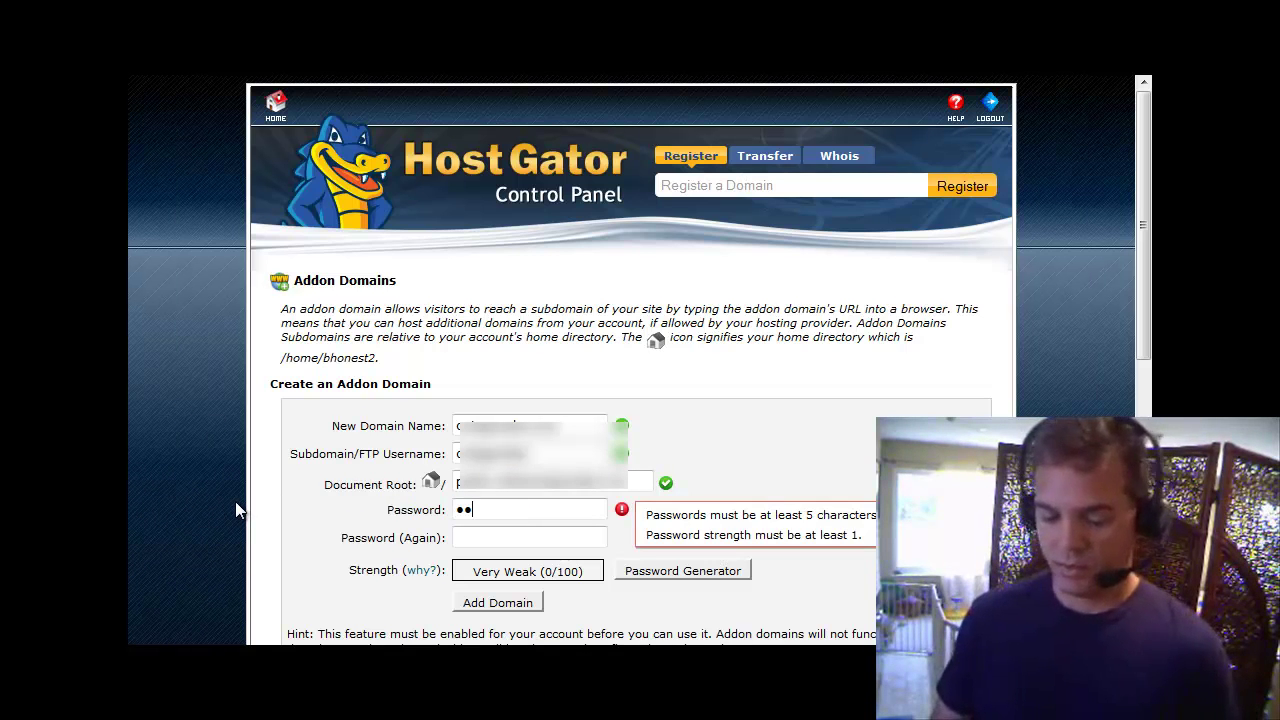
type("*")
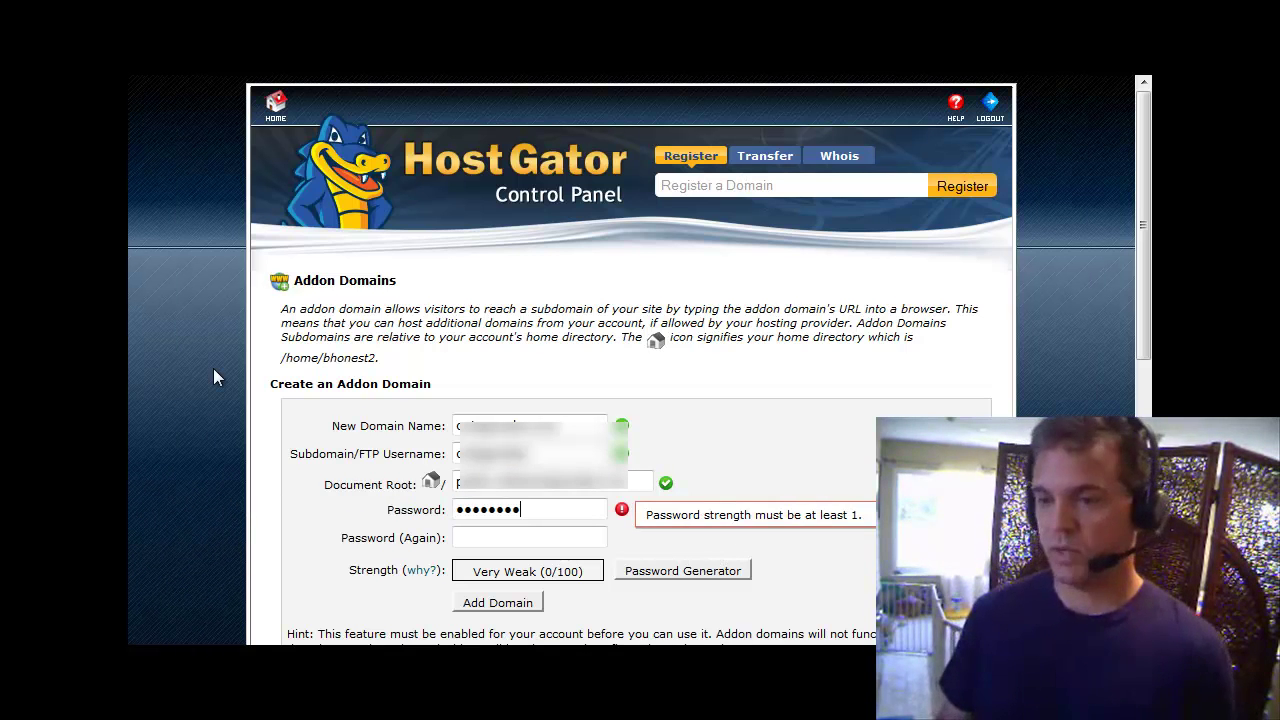
left_click(486, 536)
type("*******")
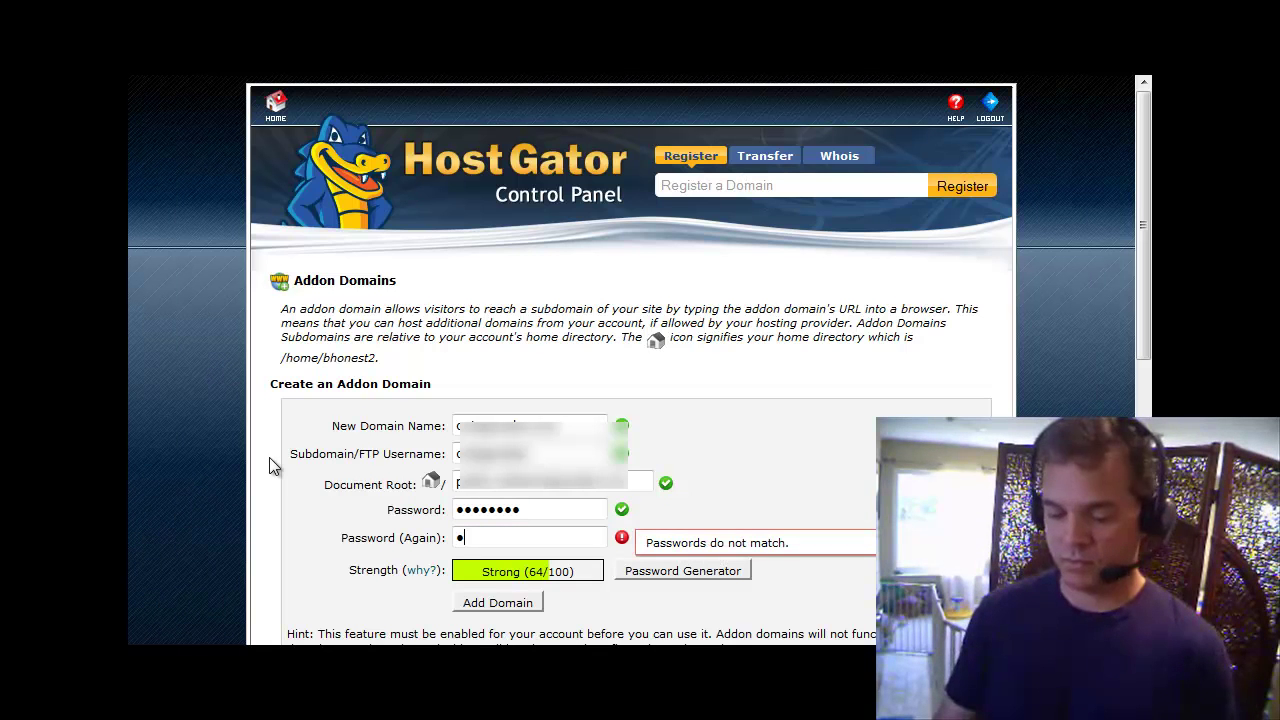
type("*")
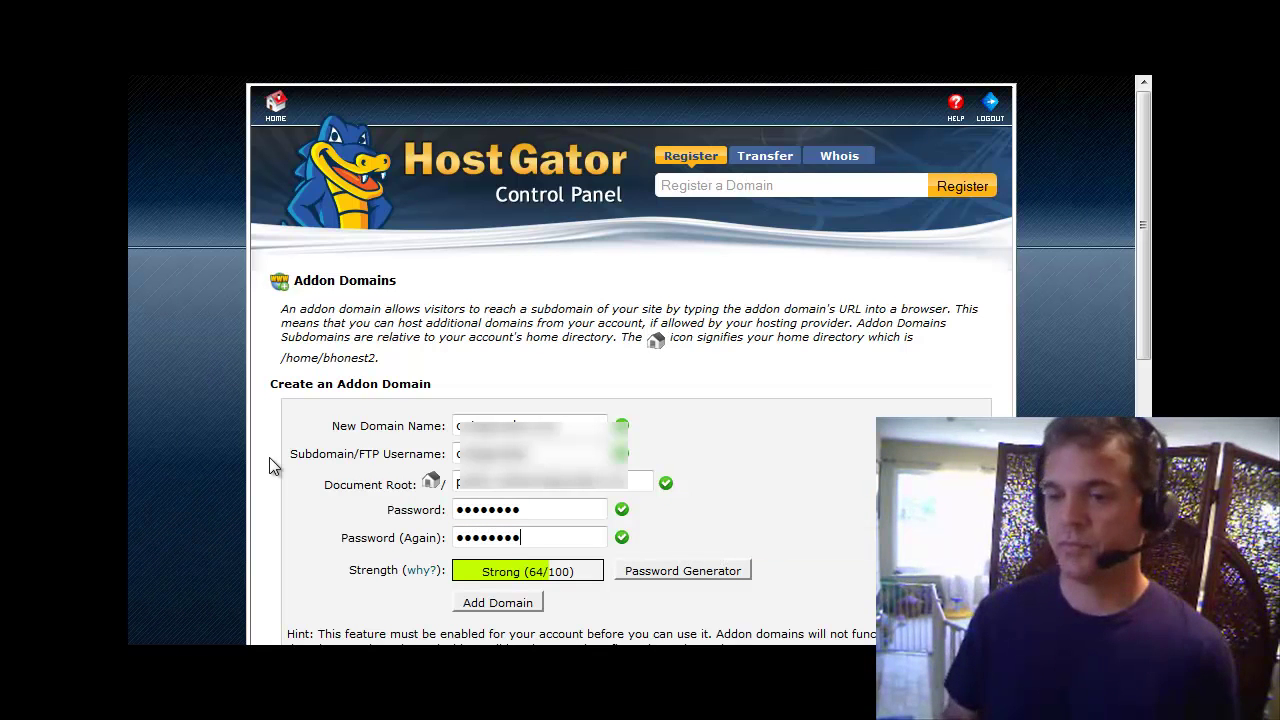
scroll(826, 451, "down", 1)
scroll(827, 445, "down", 2)
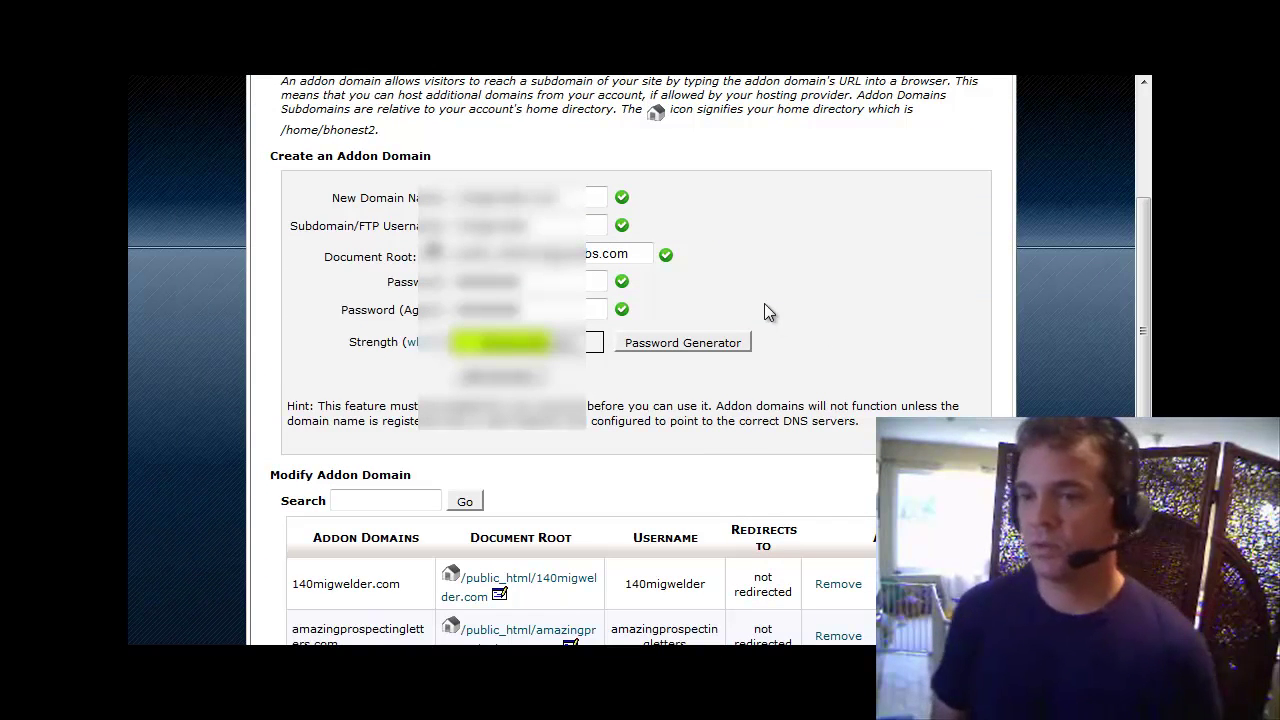
Launch Notepad from the Start menu and move its window down over the form.
left_click(142, 656)
left_click(184, 273)
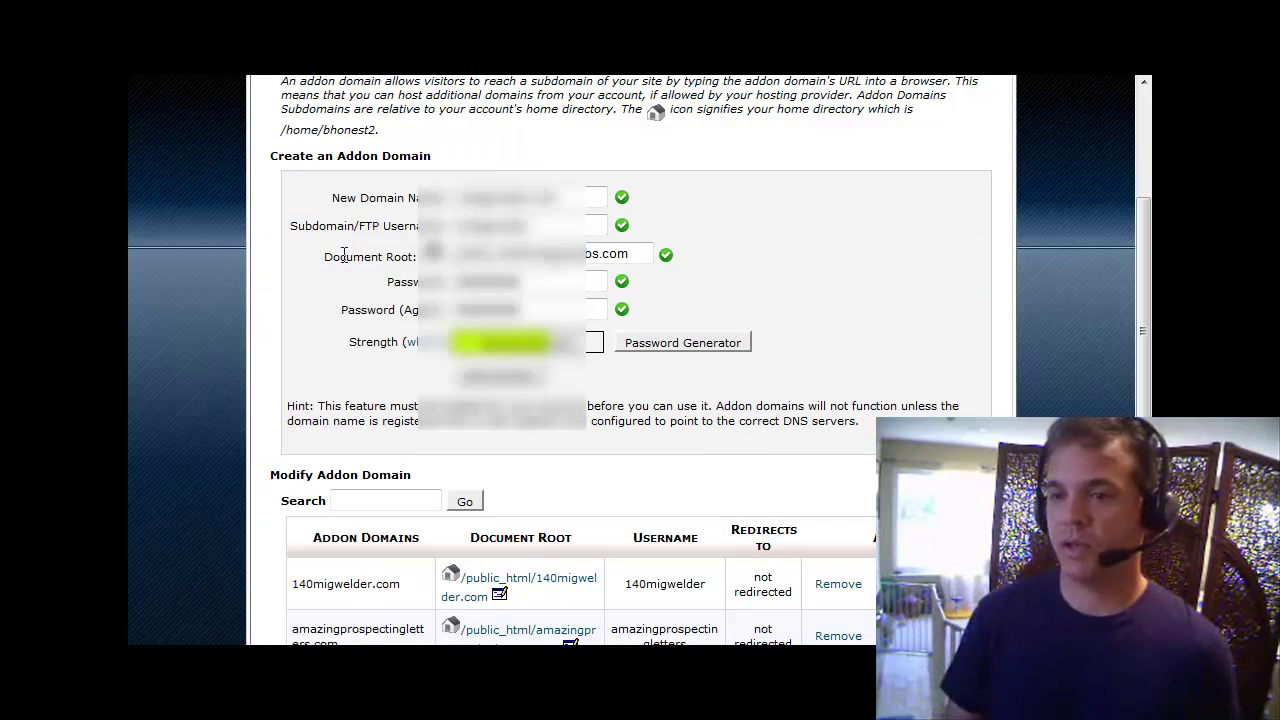
left_click_drag(600, 100, 647, 314)
Note the domain name and its password in Notepad, then minimize the note.
type("Oc")
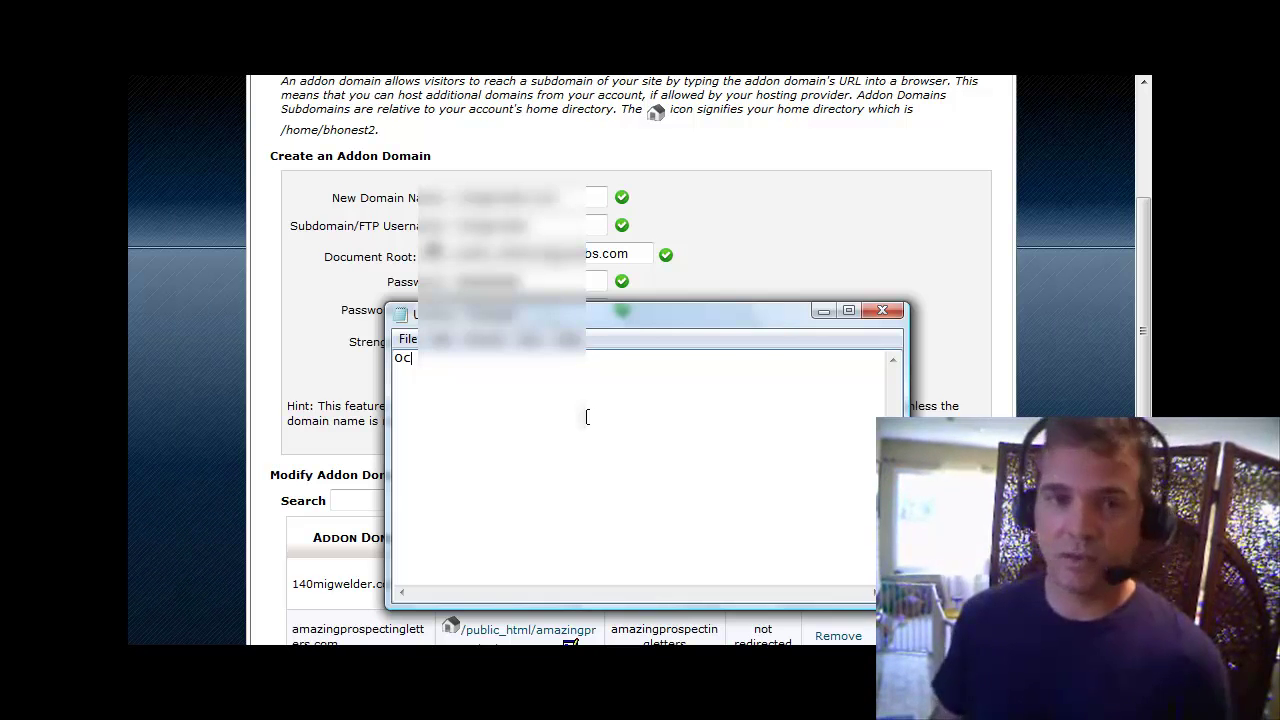
type("t")
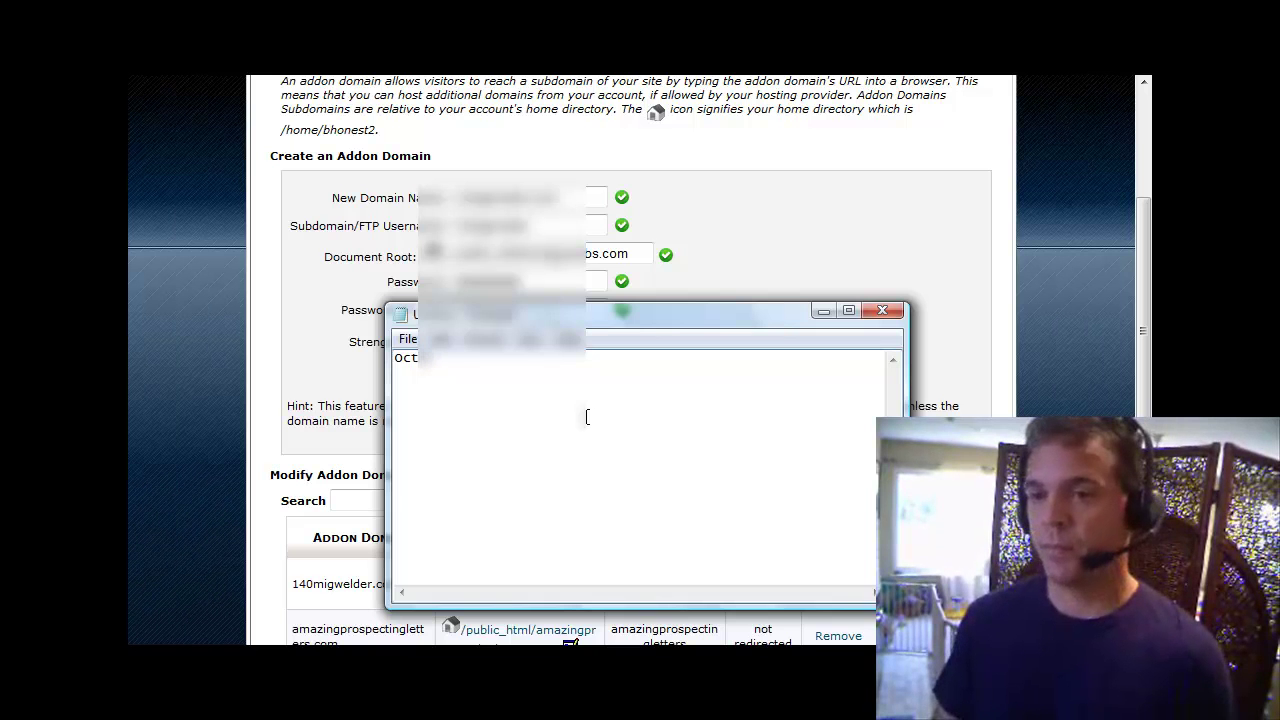
type("agonabs.com")
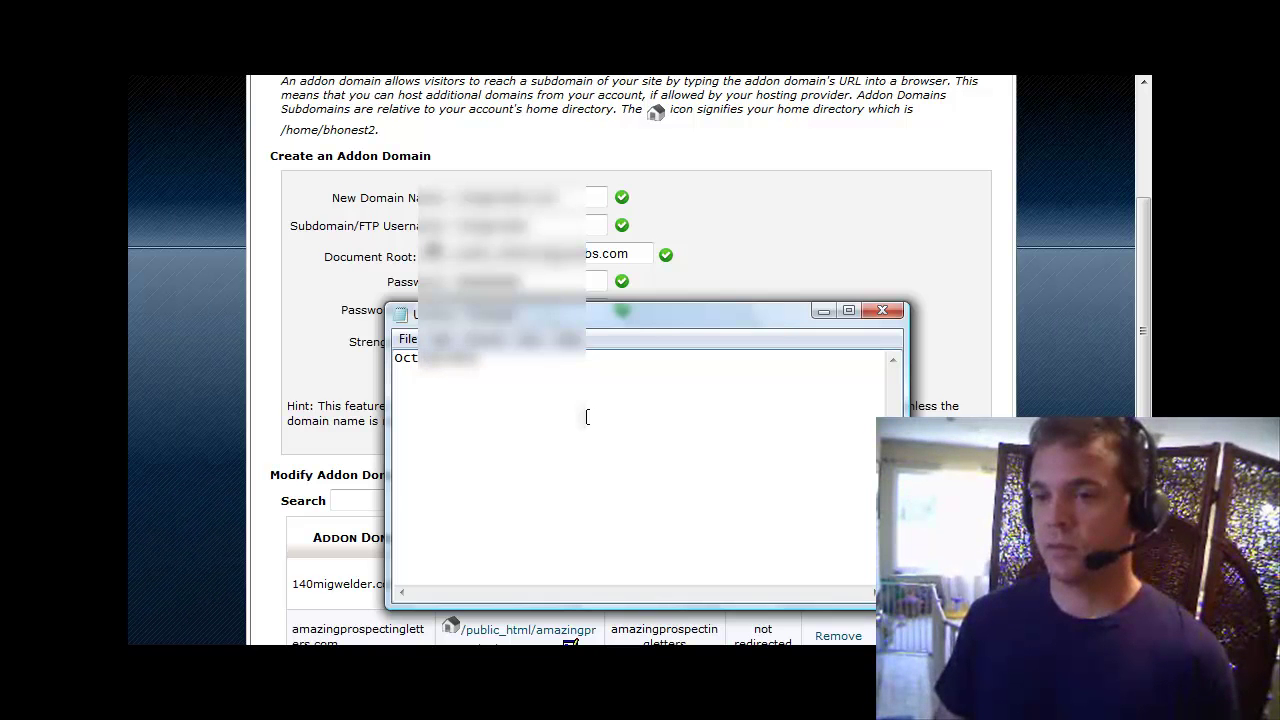
type("pass: word1")
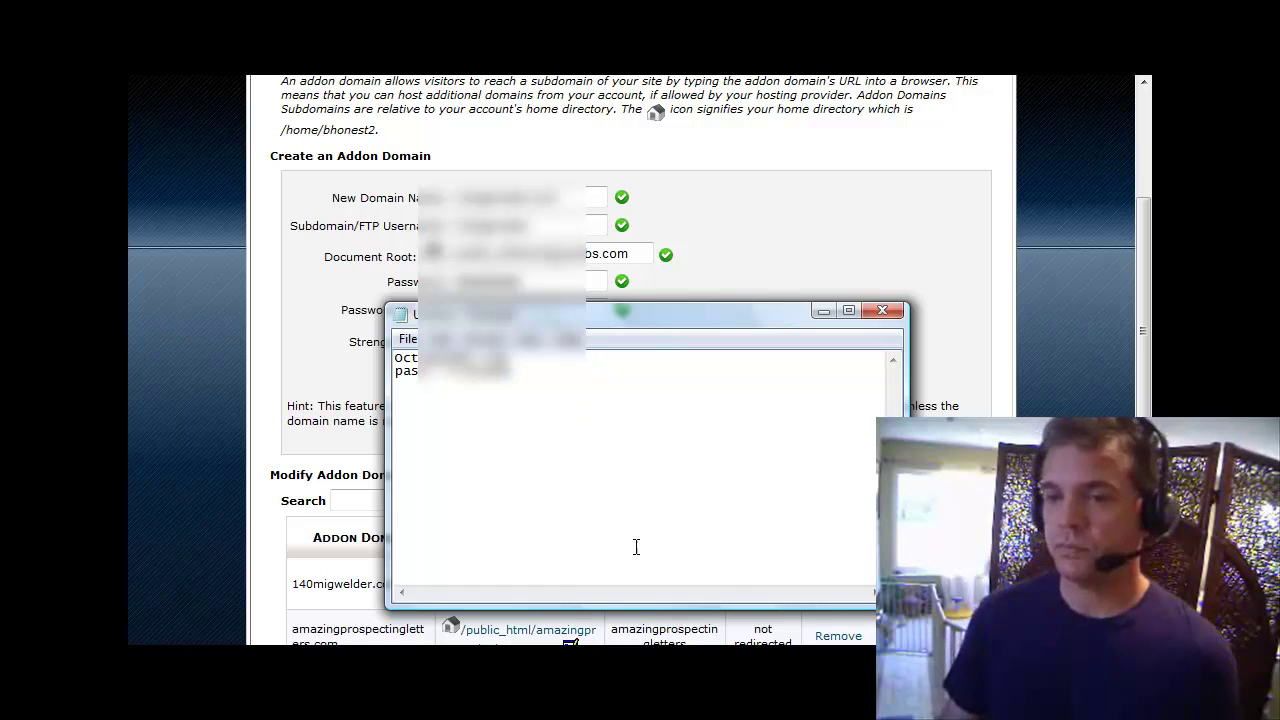
key("Return")
key("Return")
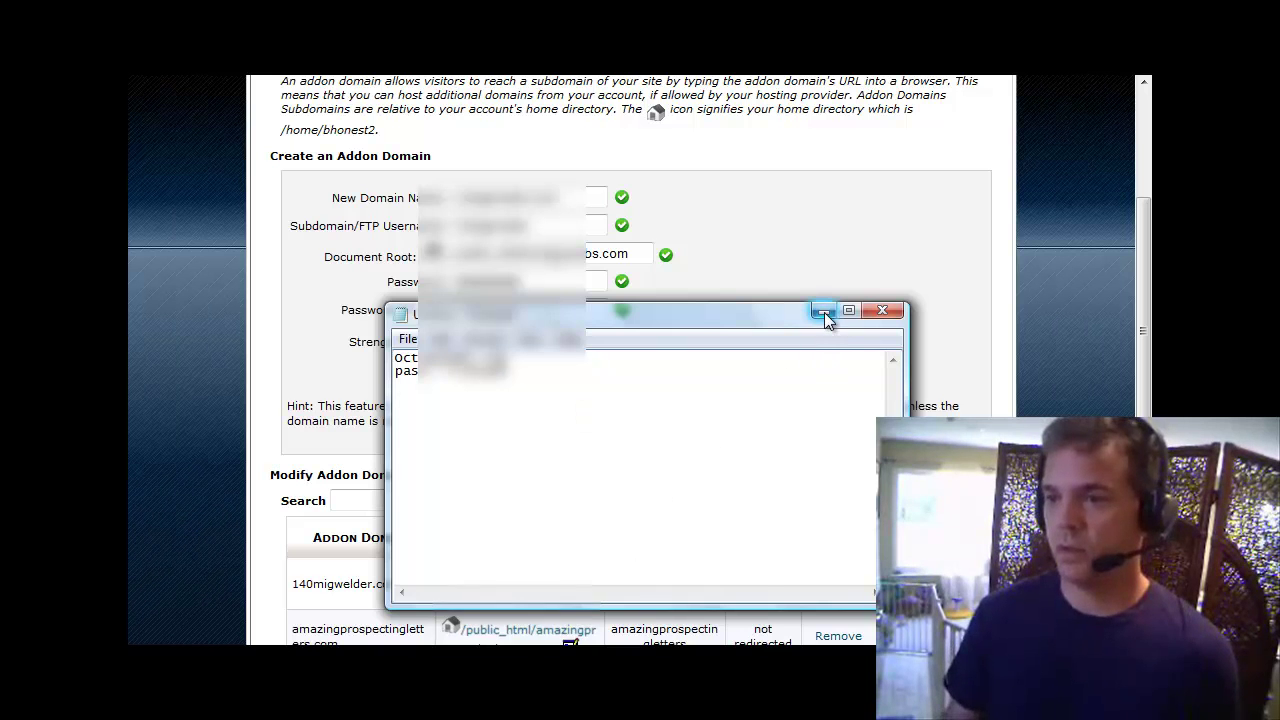
left_click(822, 311)
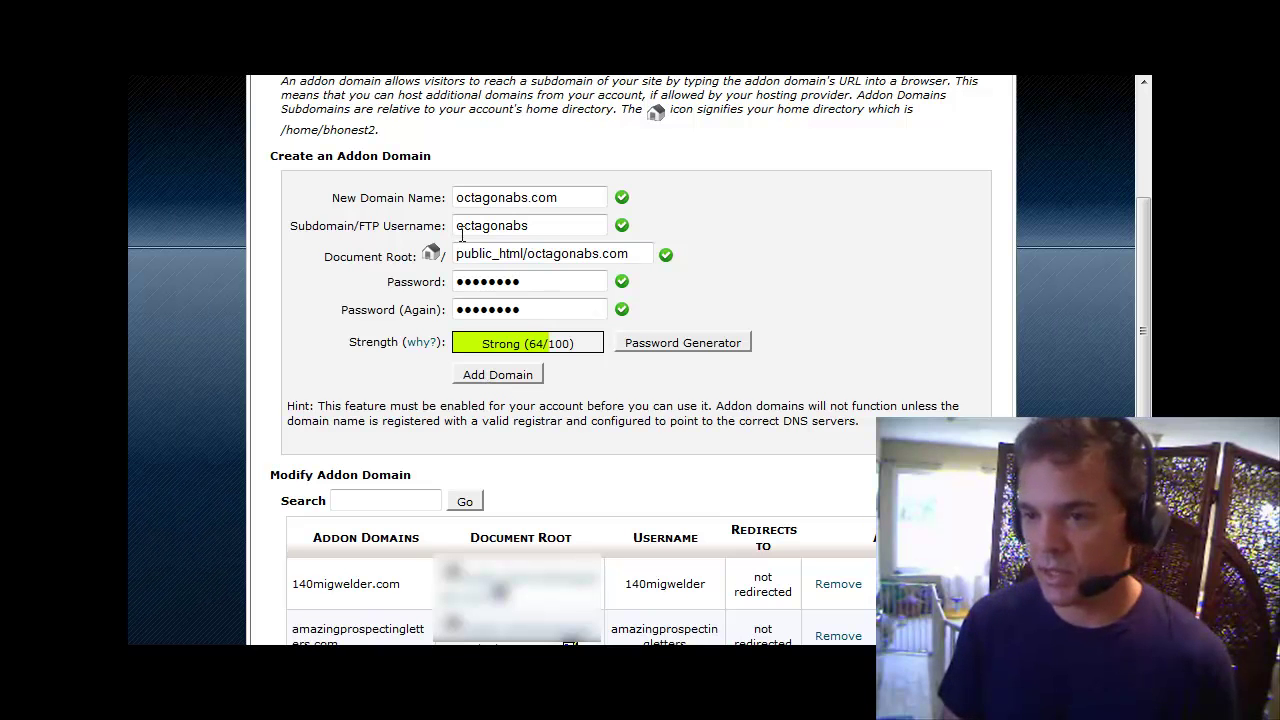
Submit Add Domain for octagonabs.com and scroll the cPanel home page down to Software/Services.
left_click(506, 376)
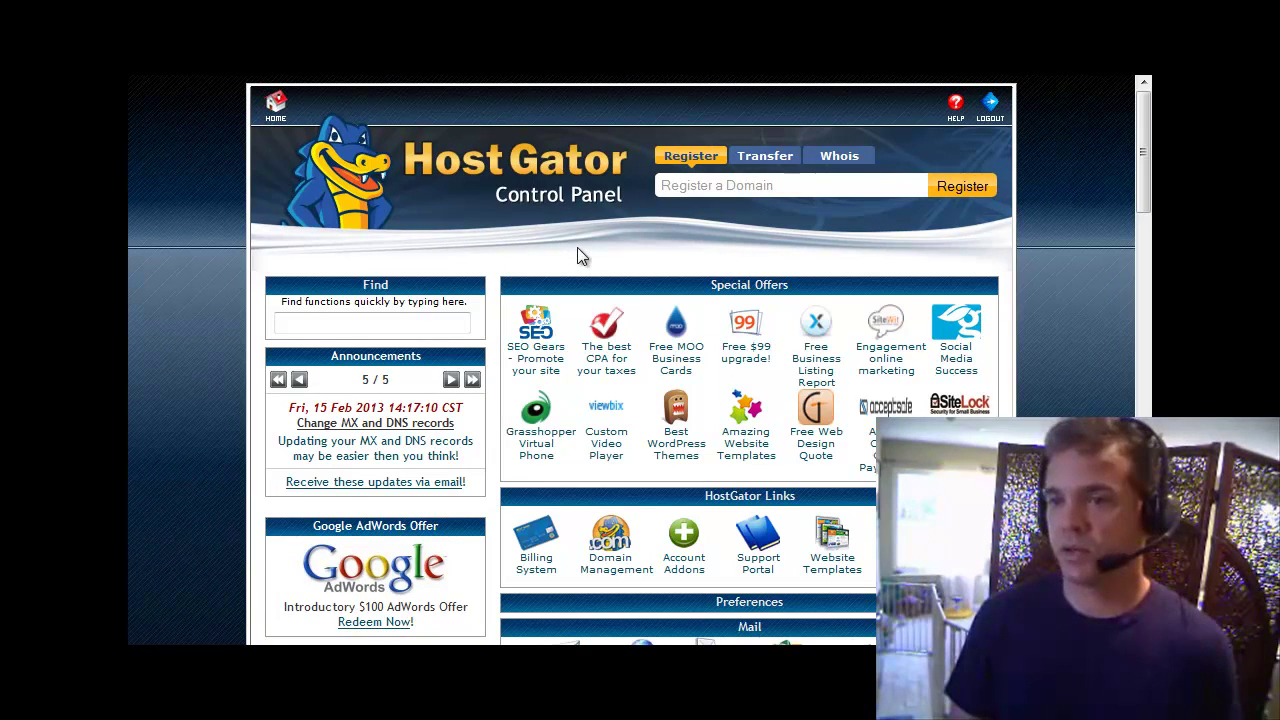
scroll(595, 257, "down", 4)
scroll(595, 257, "down", 3)
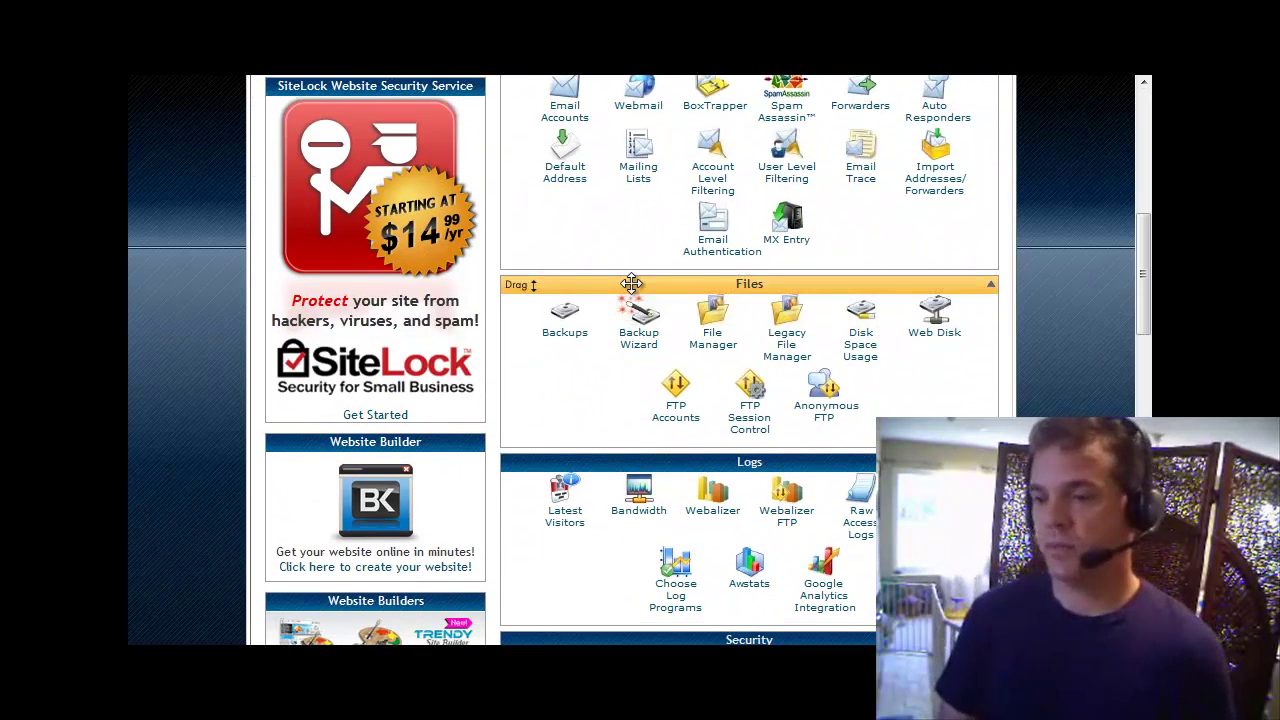
scroll(629, 285, "down", 4)
scroll(631, 291, "down", 1)
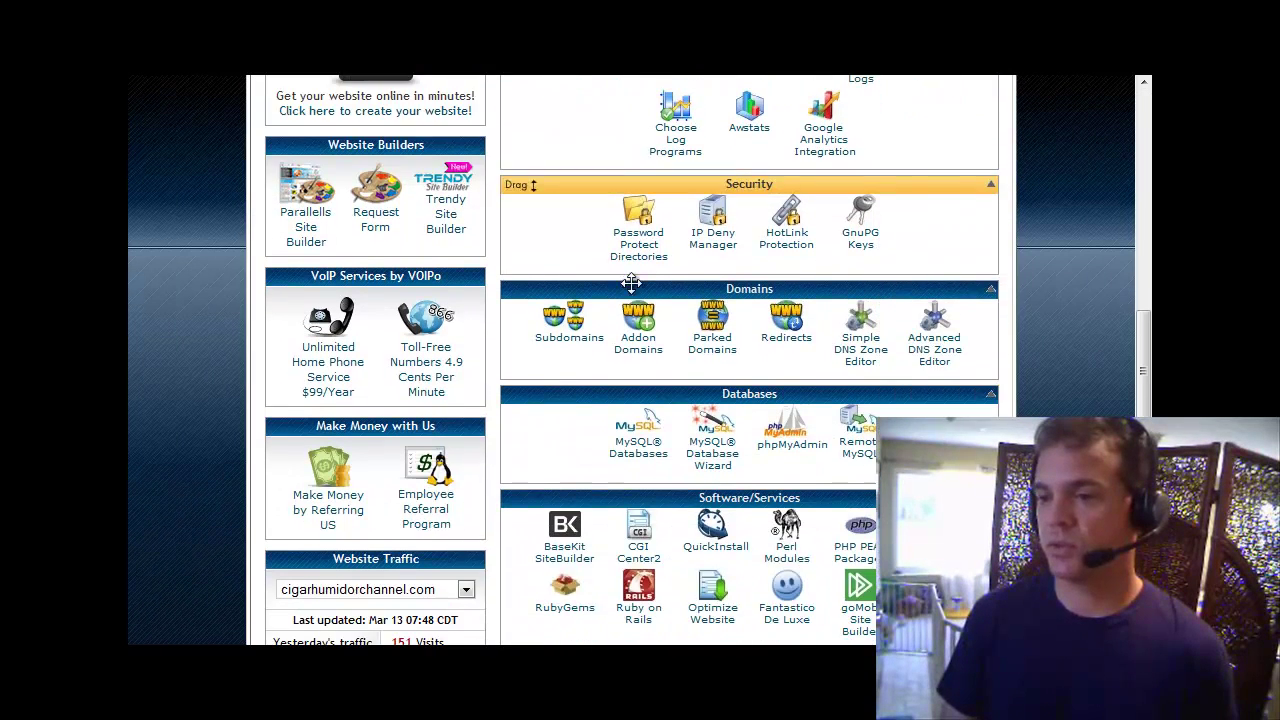
scroll(700, 280, "down", 3)
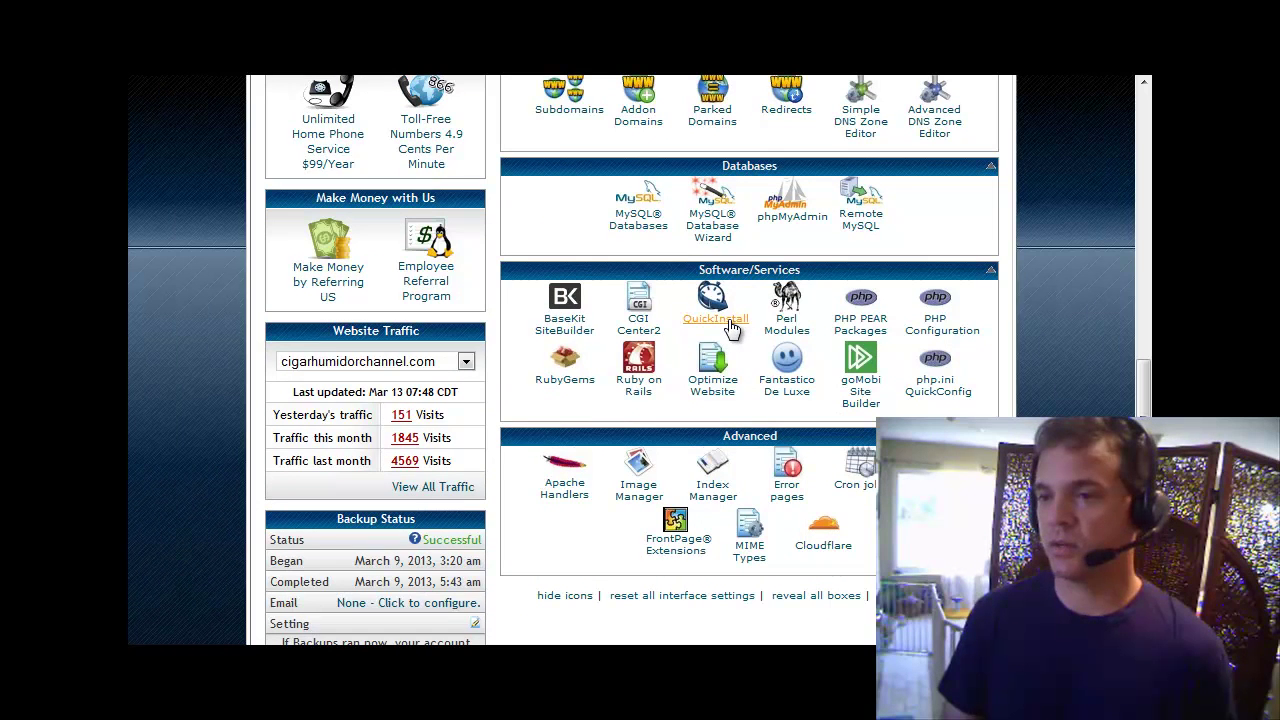
Open the WordPress 3.5.1 install form in QuickInstall and choose octagonabs.com as the application URL.
left_click(729, 327)
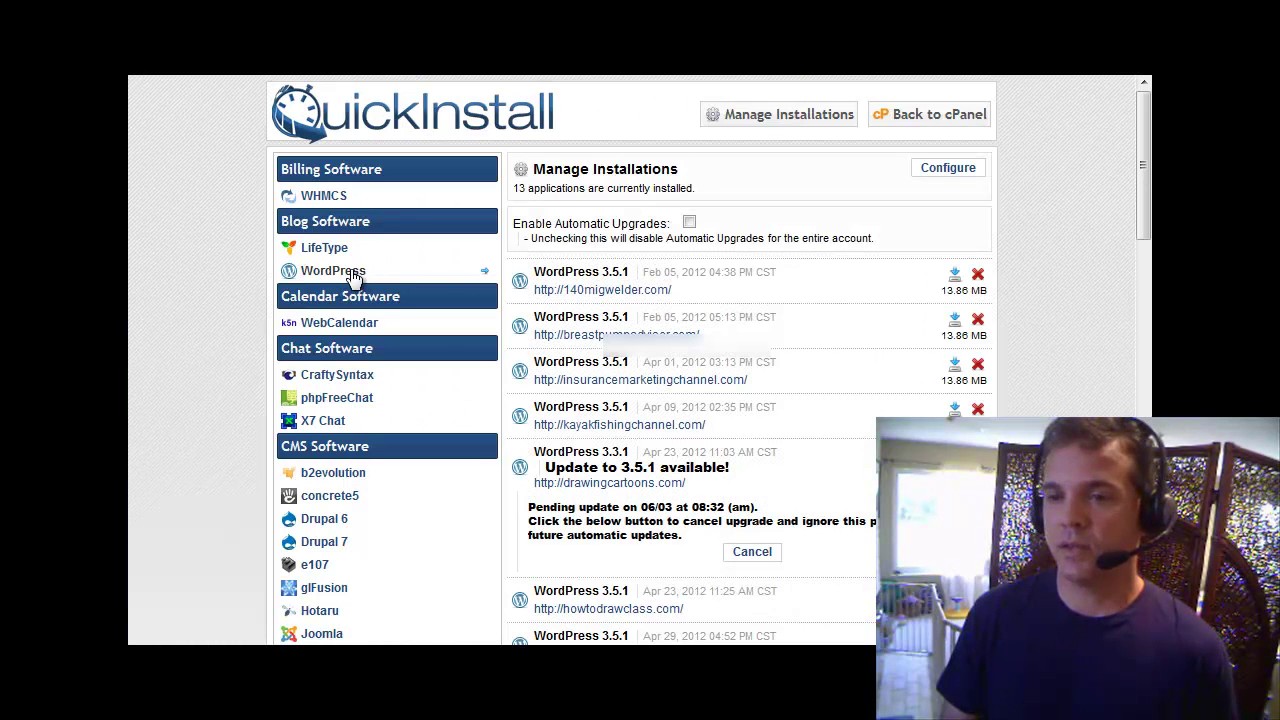
left_click(354, 279)
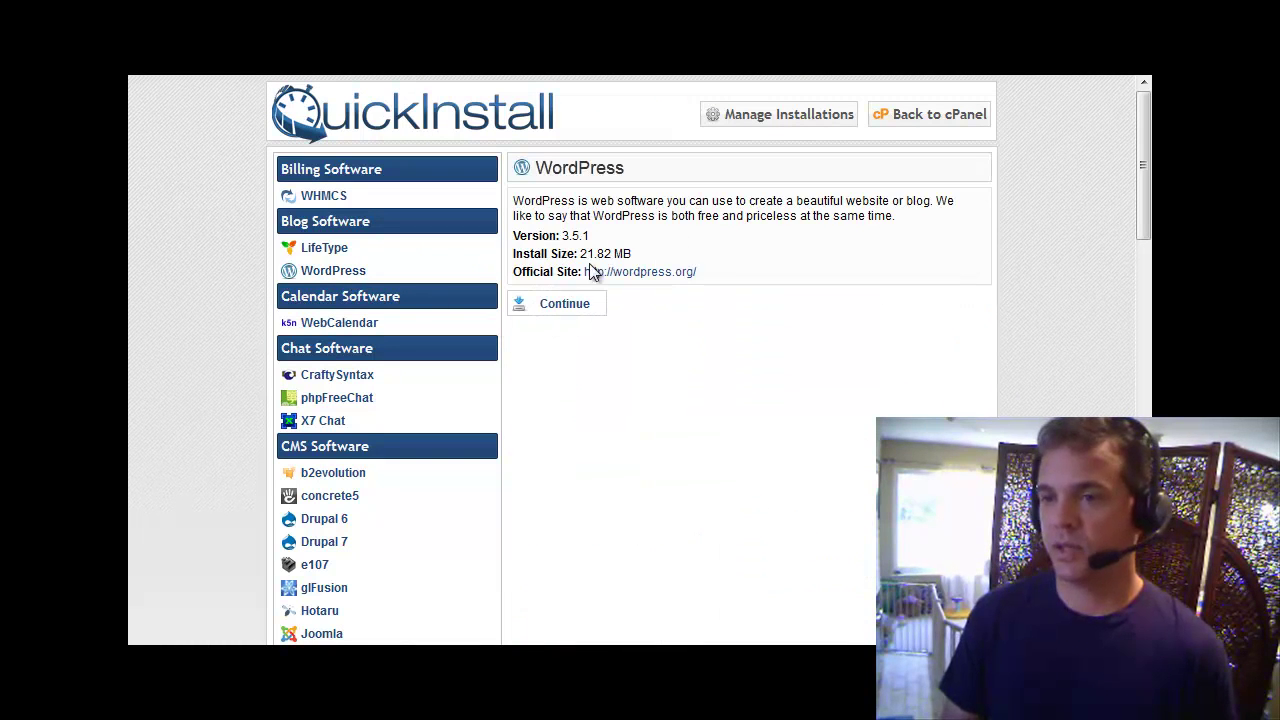
left_click(571, 311)
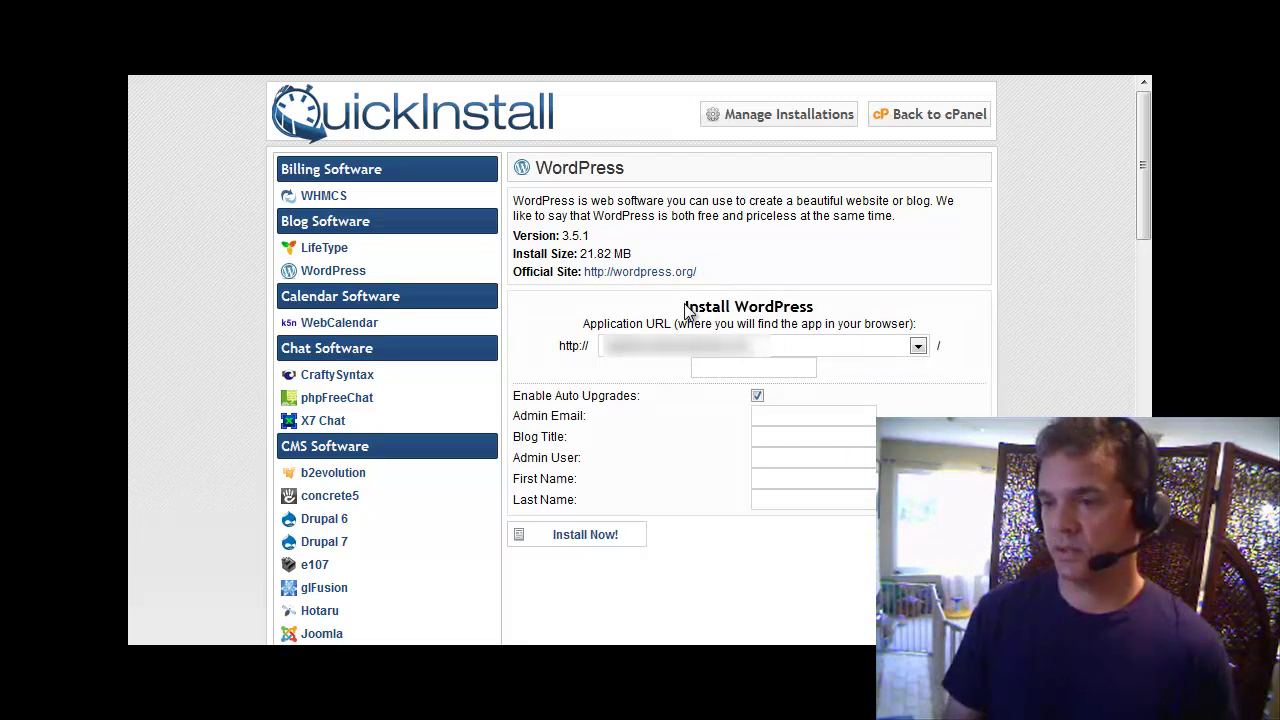
left_click(918, 346)
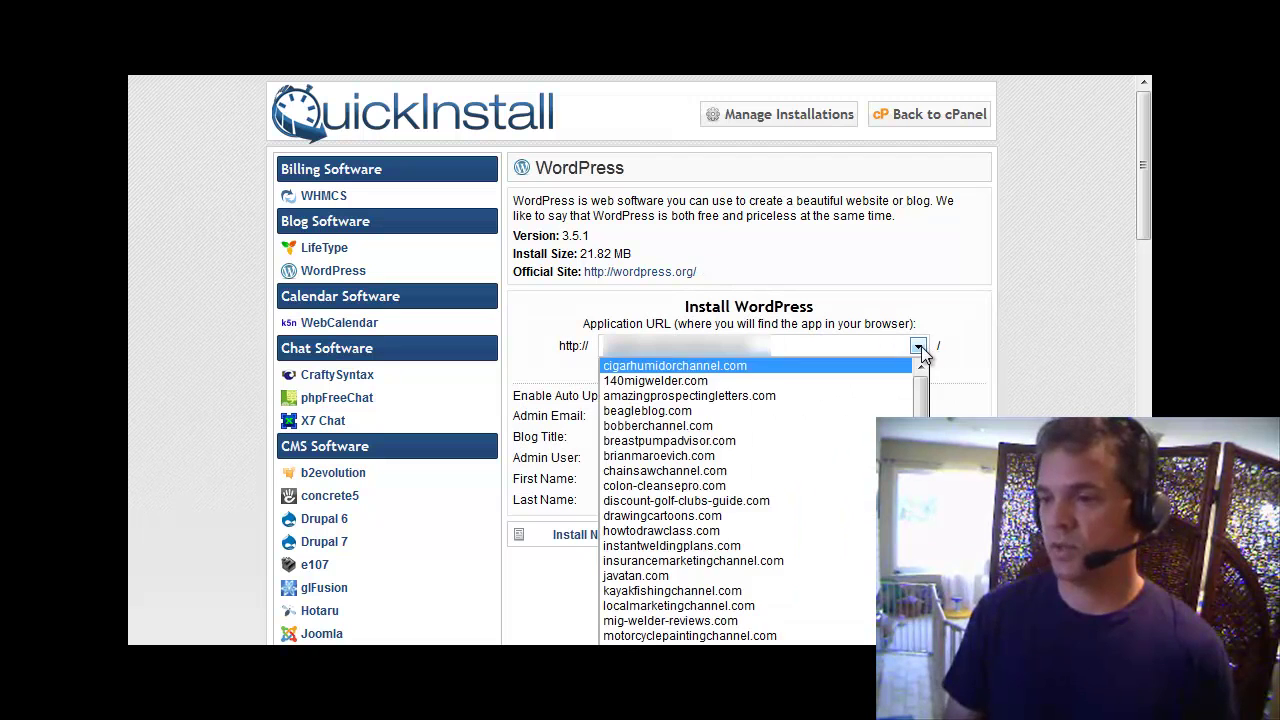
scroll(922, 410, "down", 5)
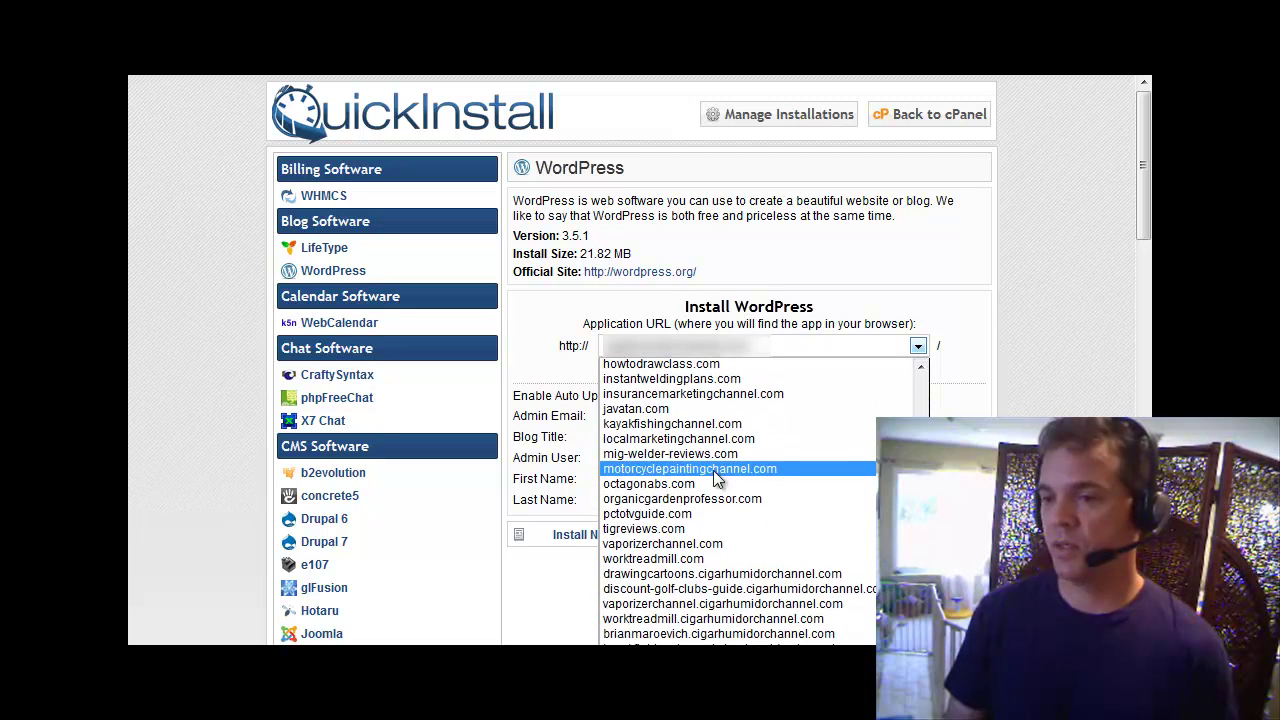
left_click(706, 480)
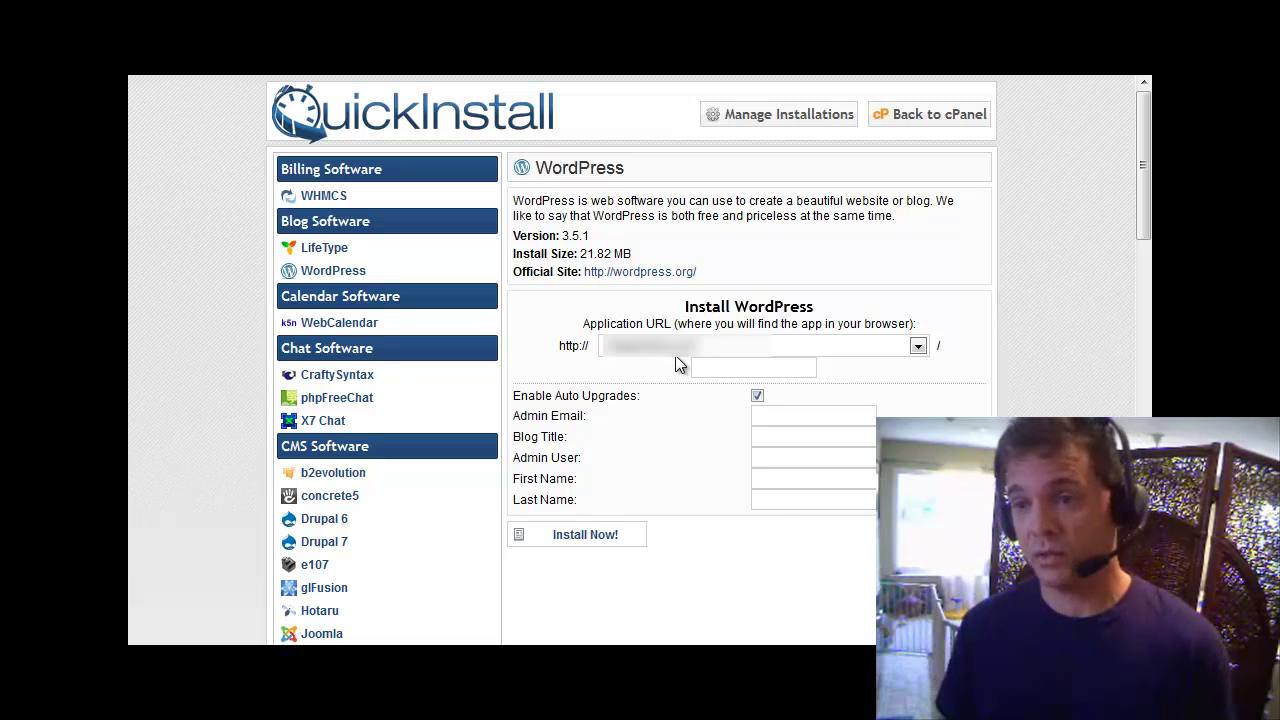
Clear the 'blog' install directory so WordPress installs at the root of octagonabs.com.
left_click(709, 370)
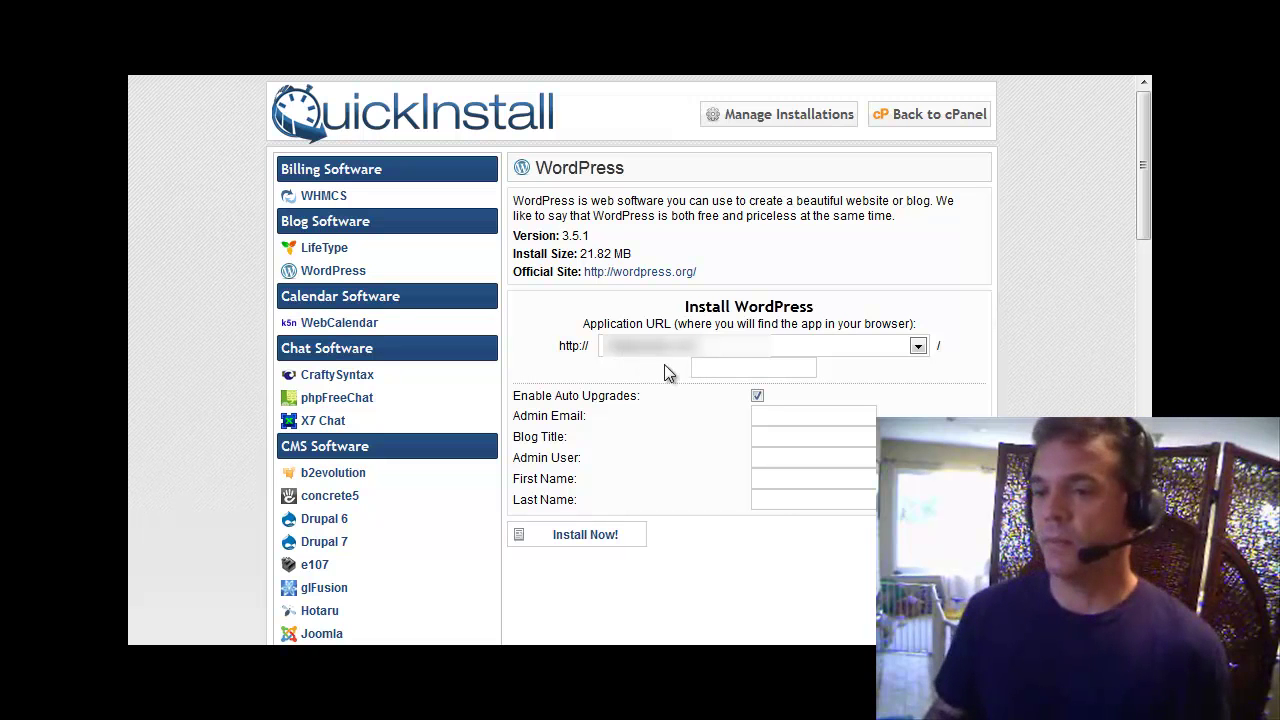
type("blog")
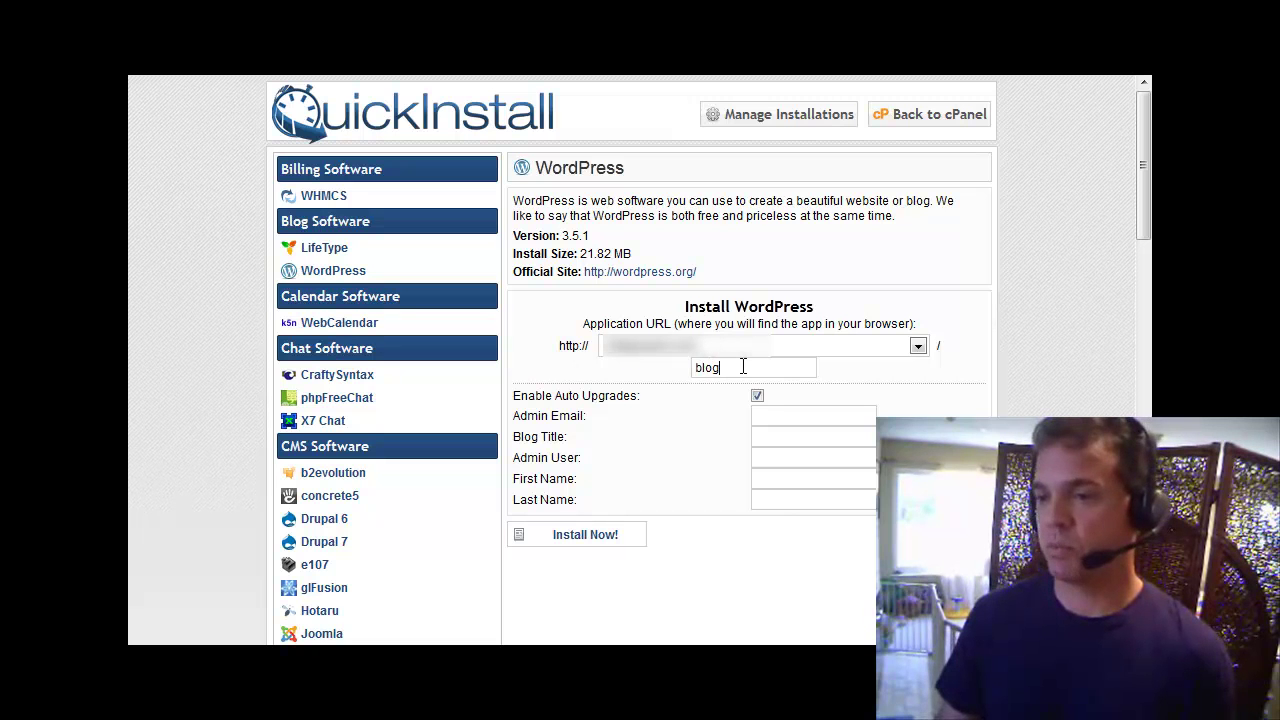
left_click_drag(722, 368, 666, 366)
key("BackSpace")
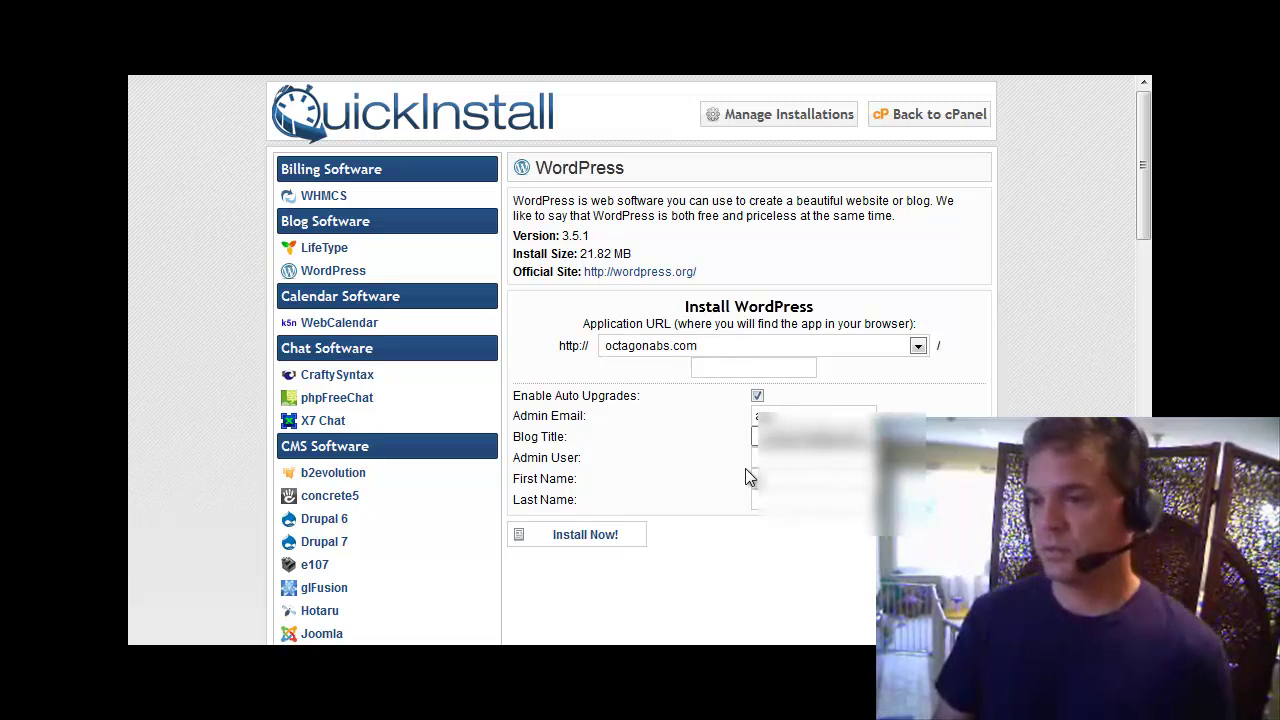
Fill in the admin email, blog title 'My Blogon Abs Blog', admin username, and first and last name.
left_click(768, 438)
left_click(766, 438)
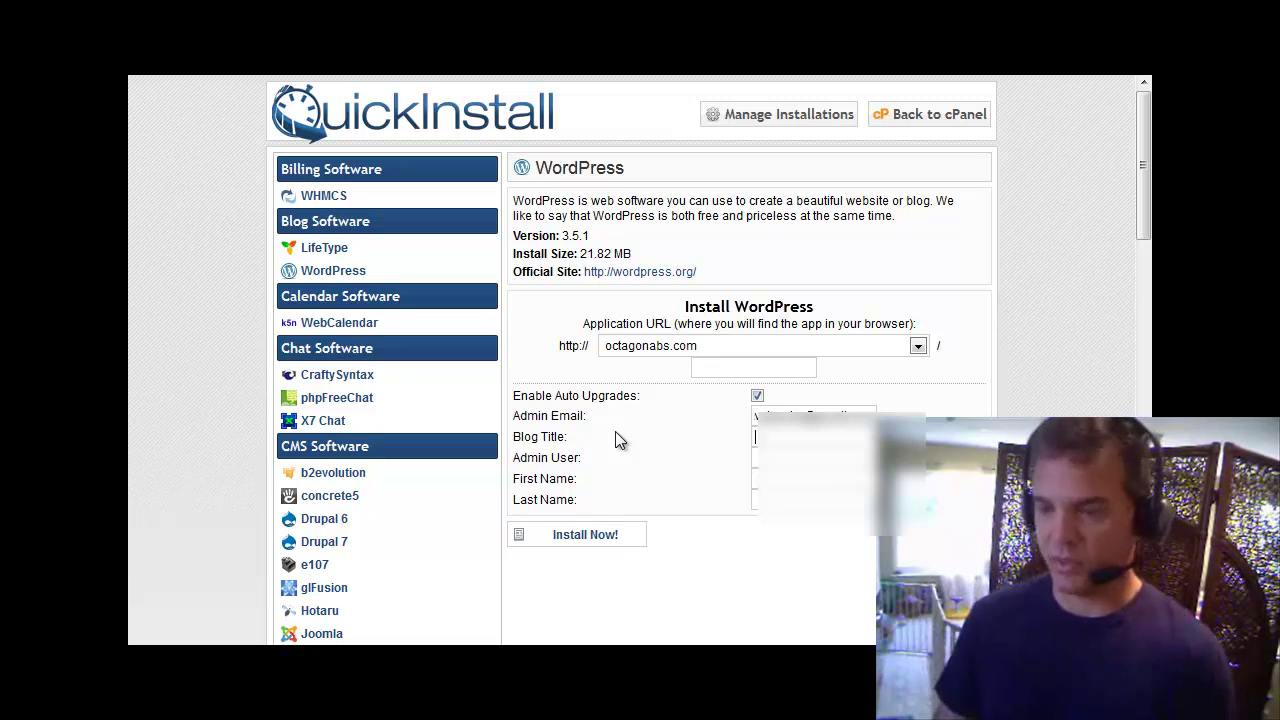
type("My Blogon Abs Blog")
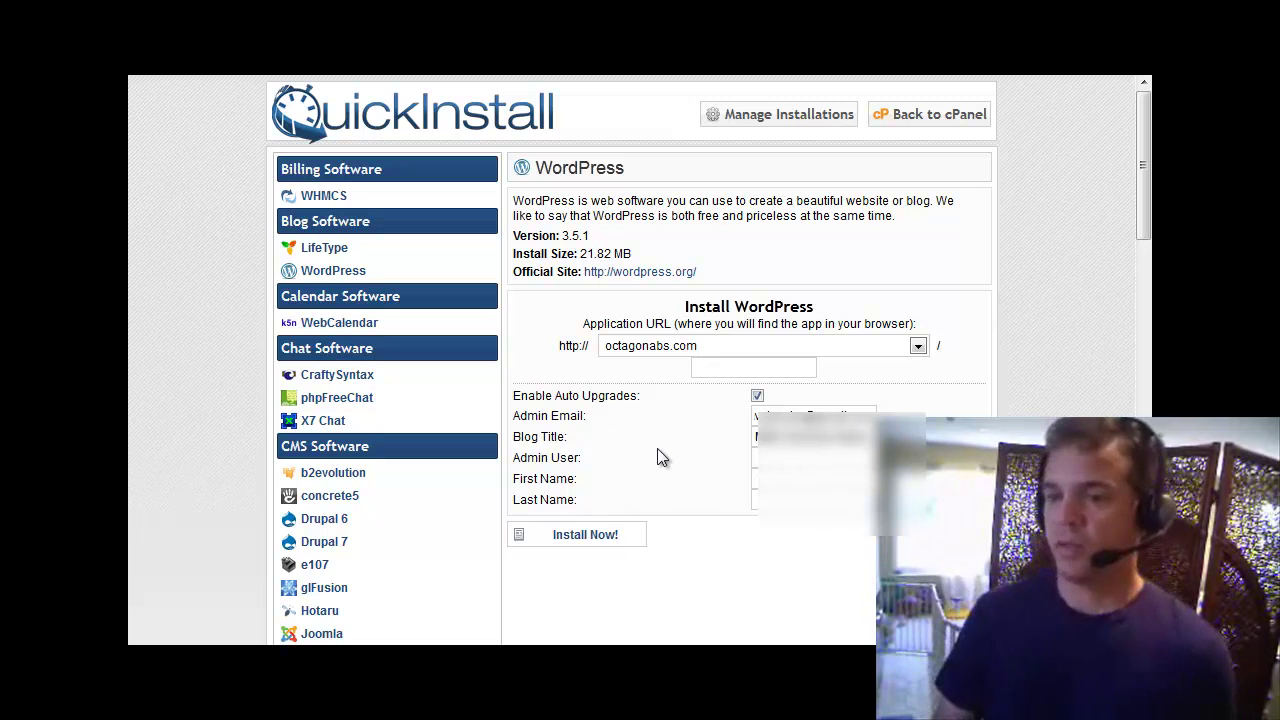
type("Mike")
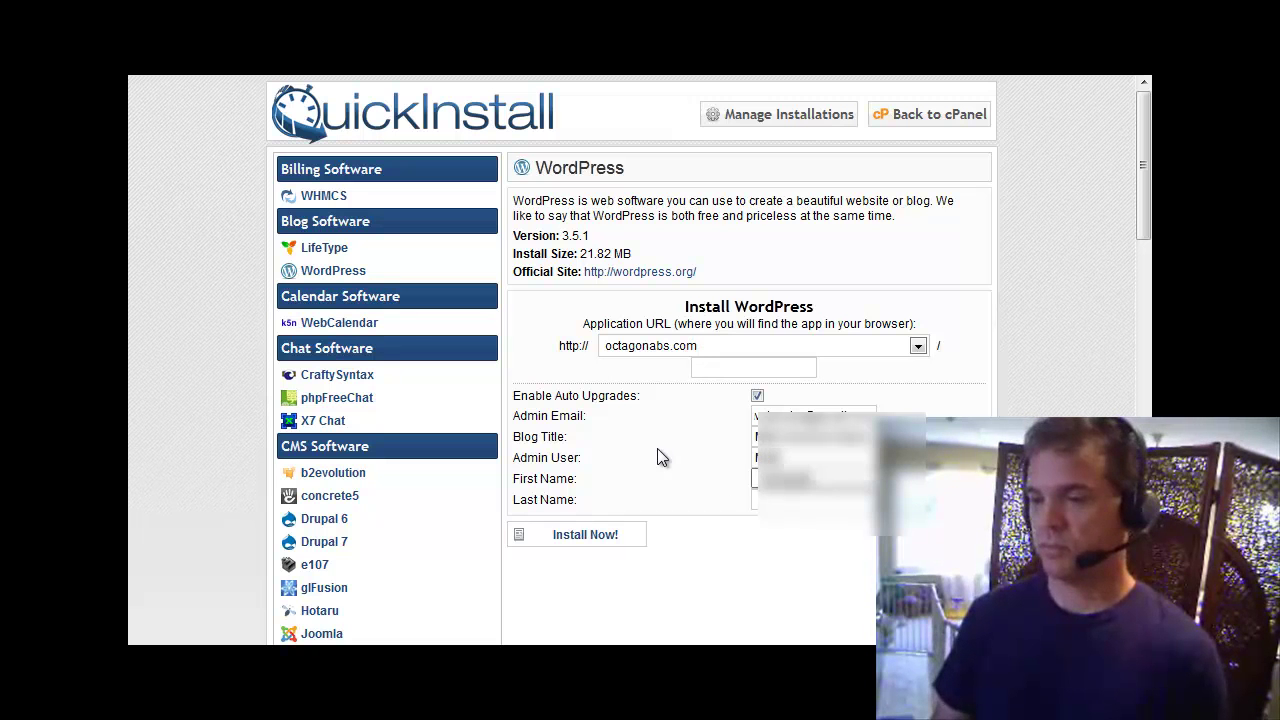
key("Tab")
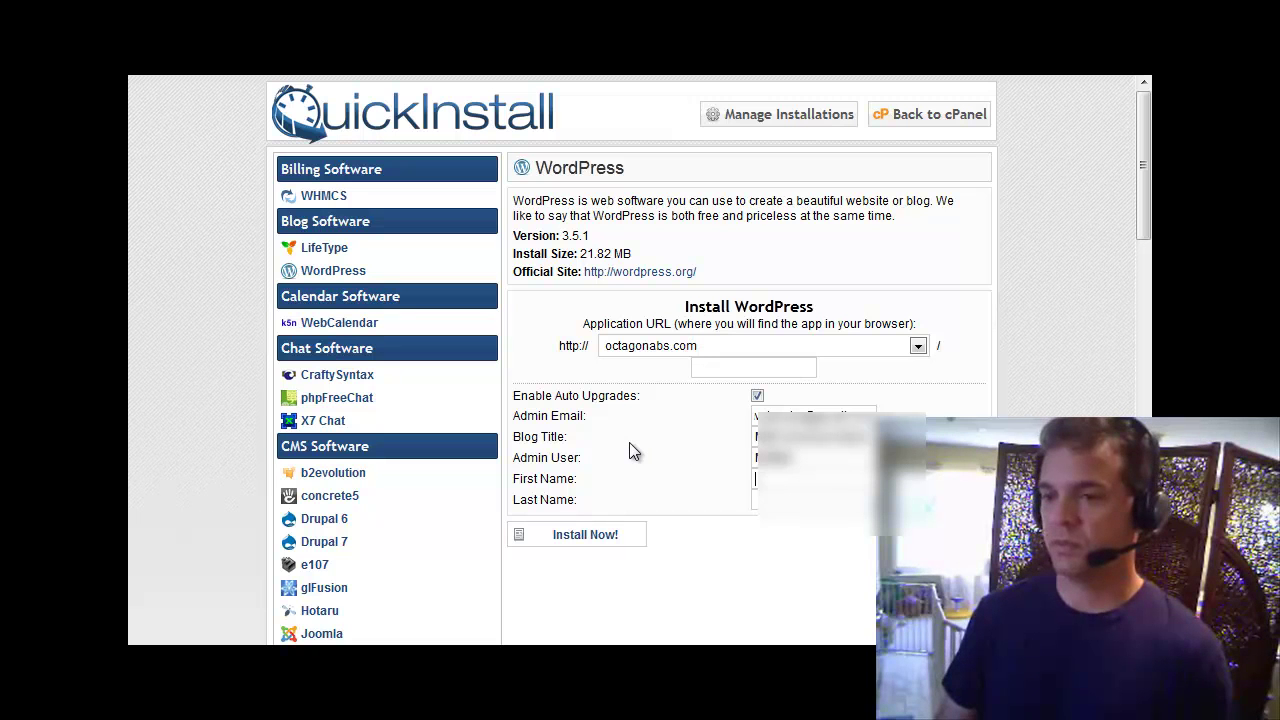
key("Tab")
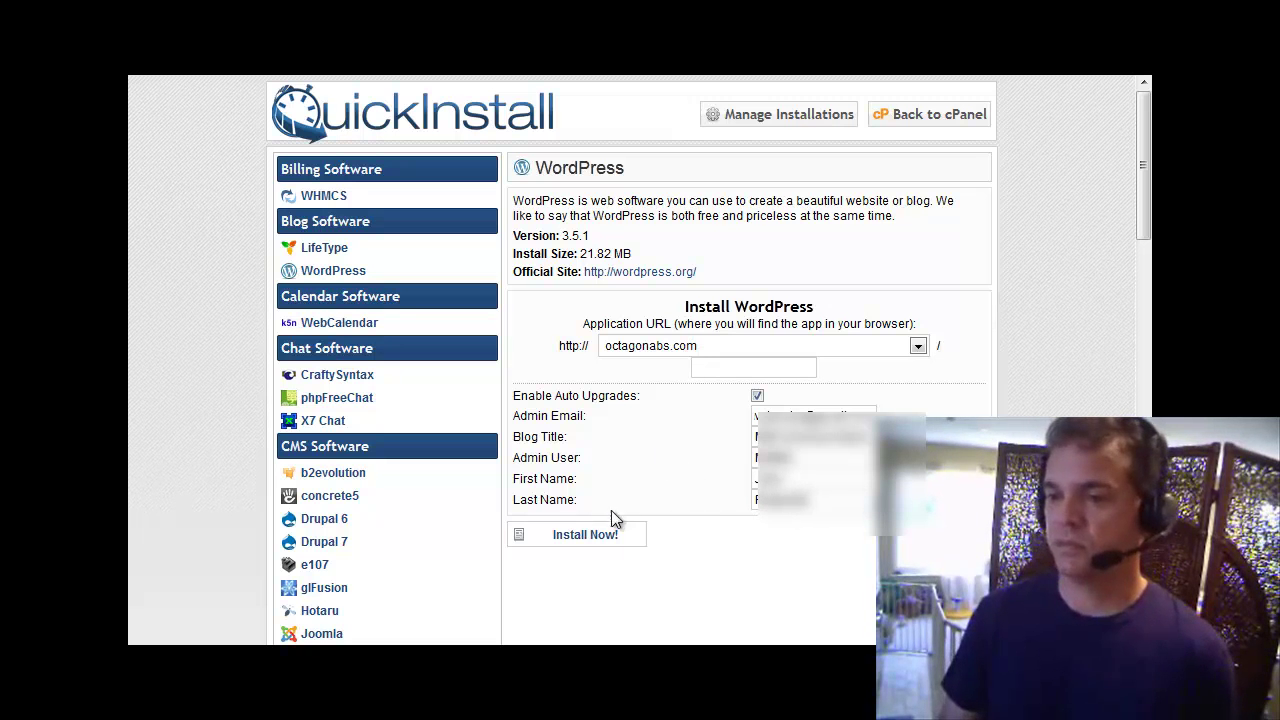
Run the WordPress installation with Install Now! until it reaches 100%.
left_click(597, 537)
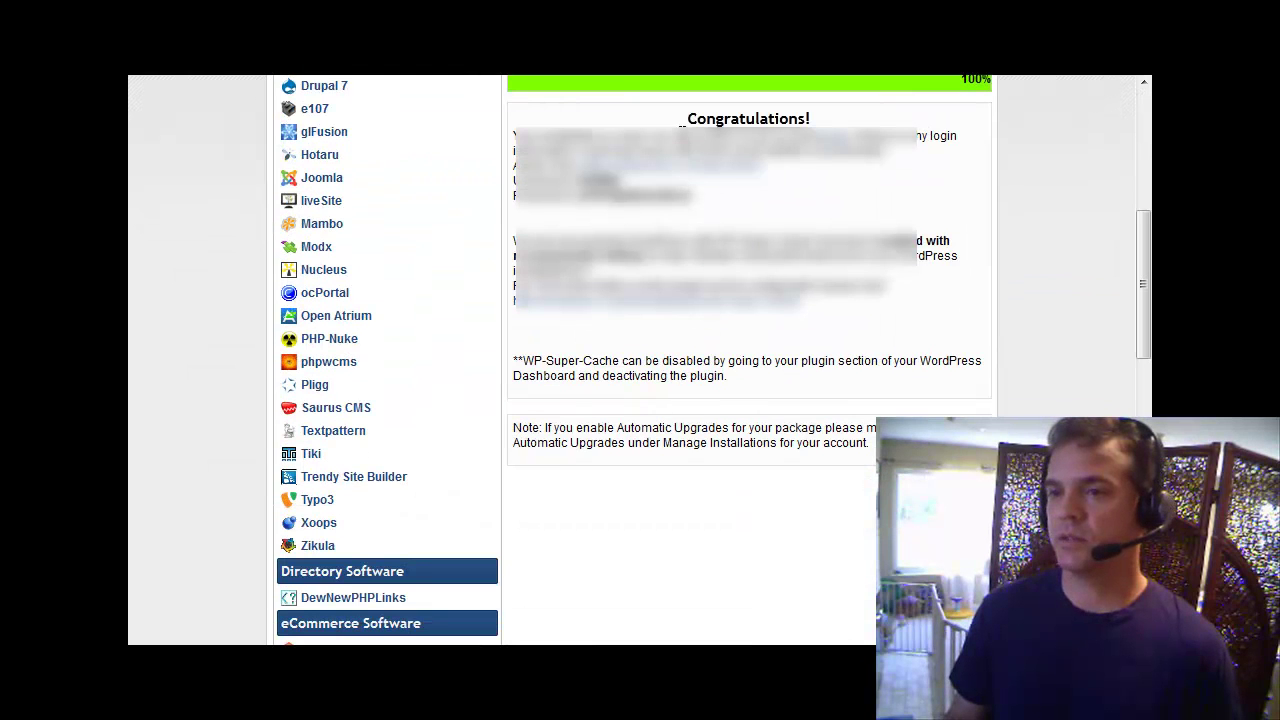
Copy the Congratulations message and login details into Notepad.
left_click_drag(684, 120, 872, 330)
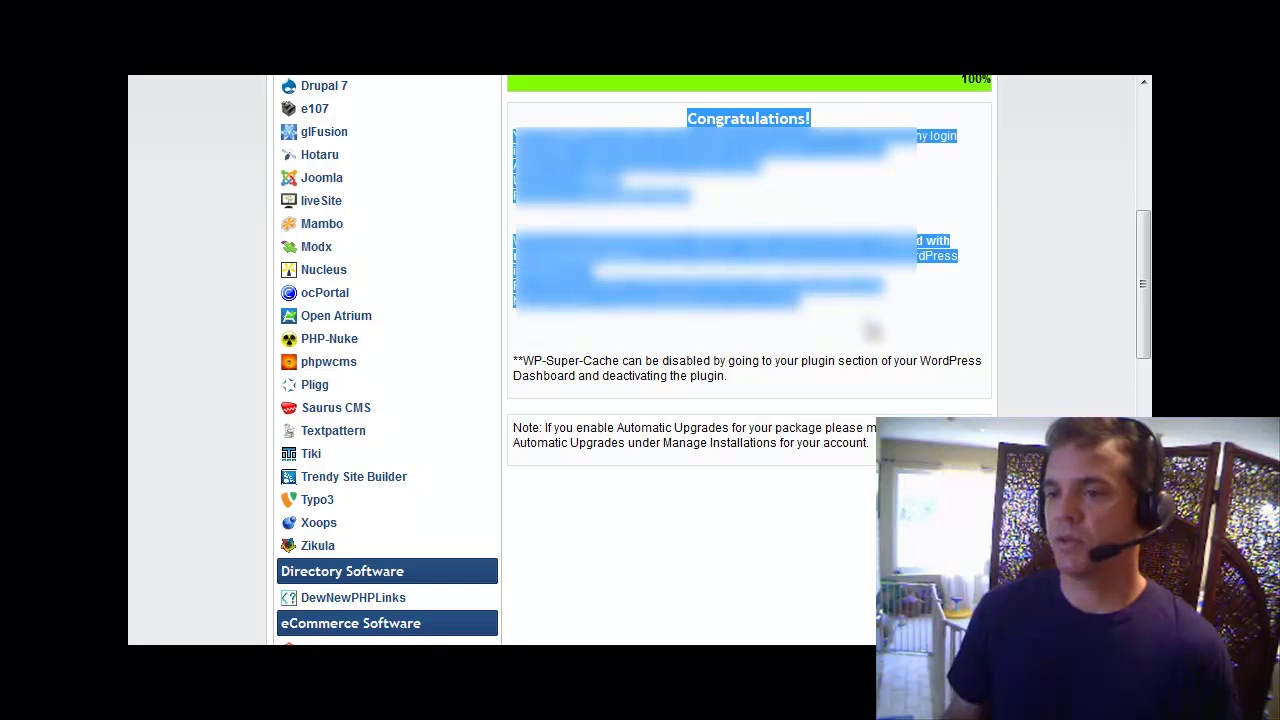
right_click(628, 168)
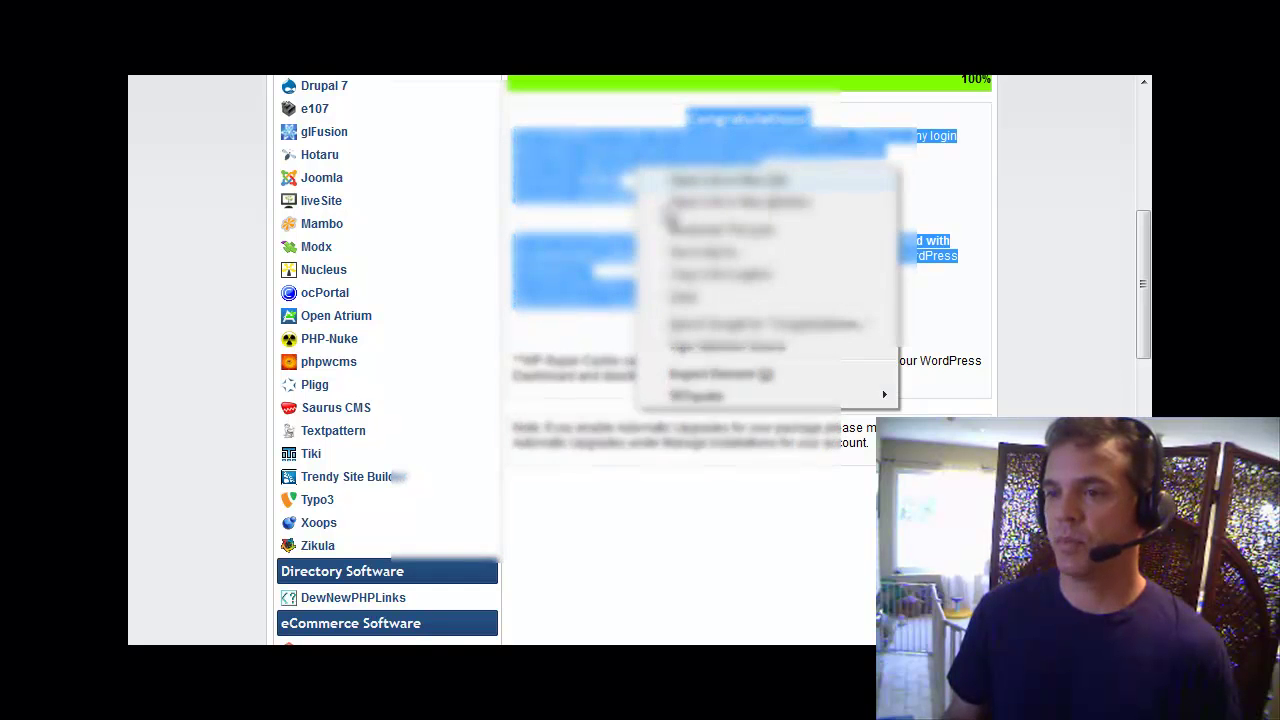
left_click(680, 310)
left_click(735, 655)
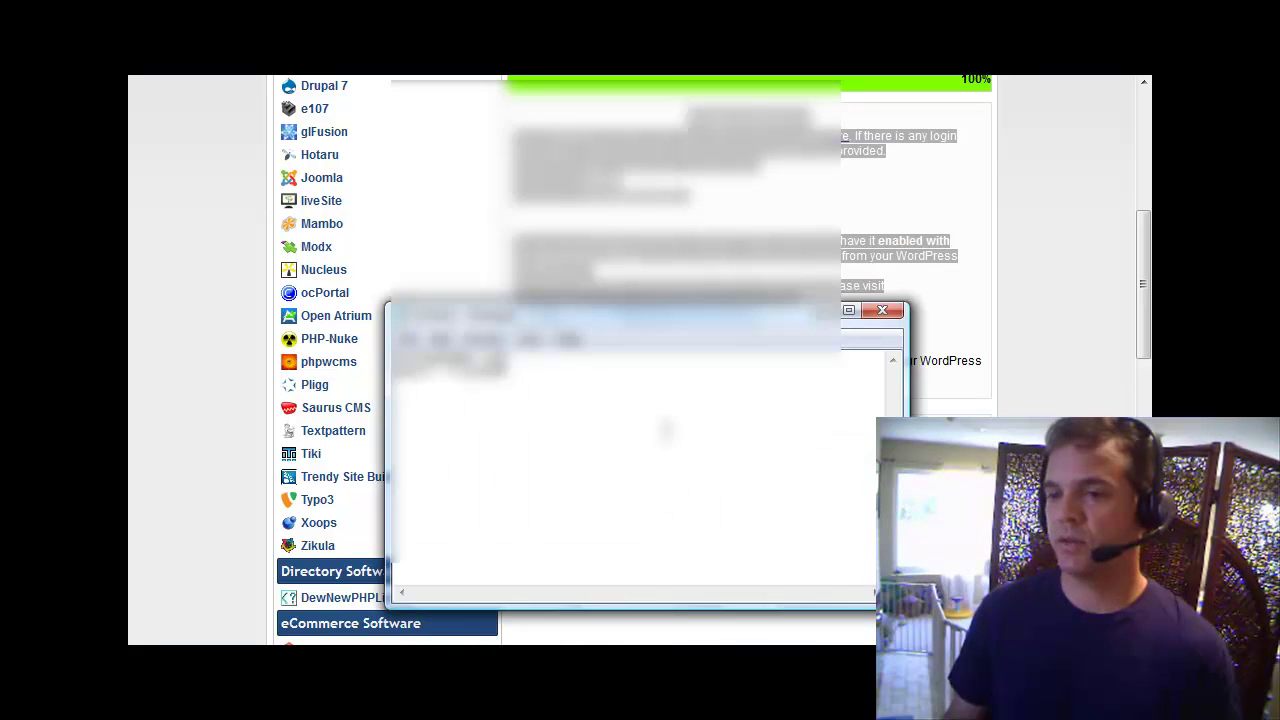
right_click(651, 439)
left_click(715, 248)
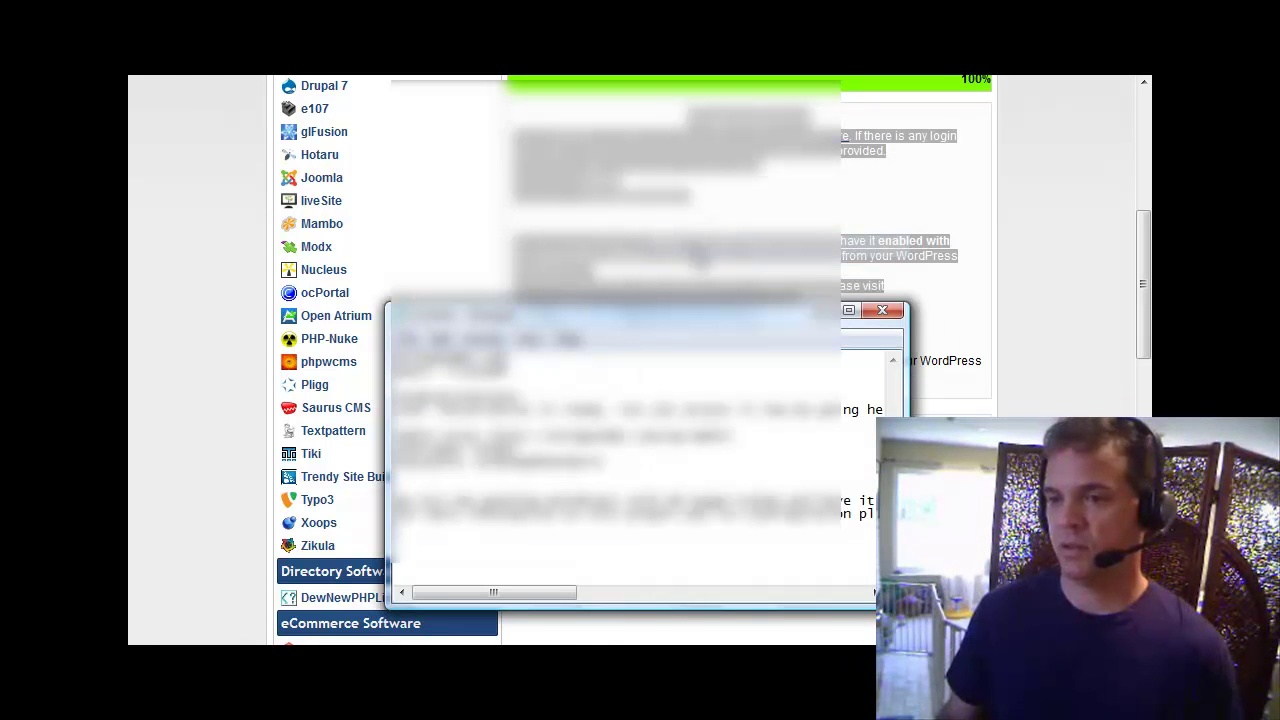
Cancel a Save As attempt for the notes and minimize Notepad to show the install page.
key("alt+f")
key("Down")
key("Down")
key("Down")
key("Return")
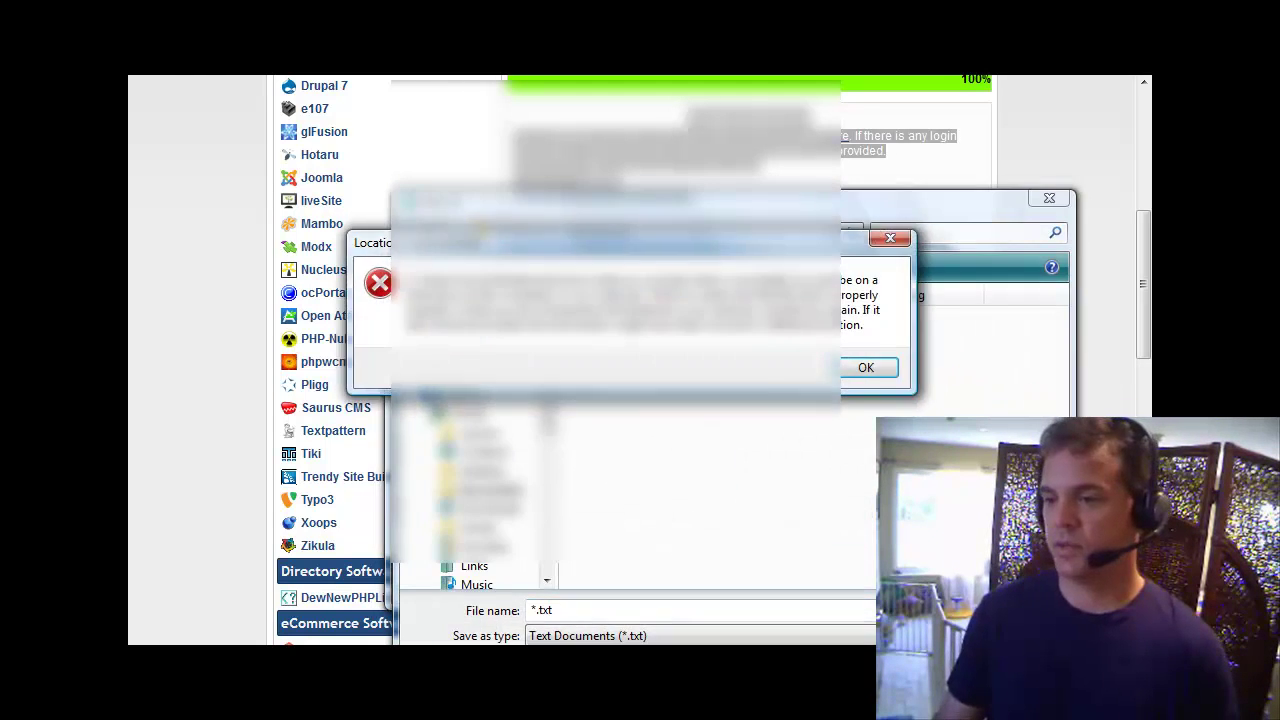
left_click(866, 368)
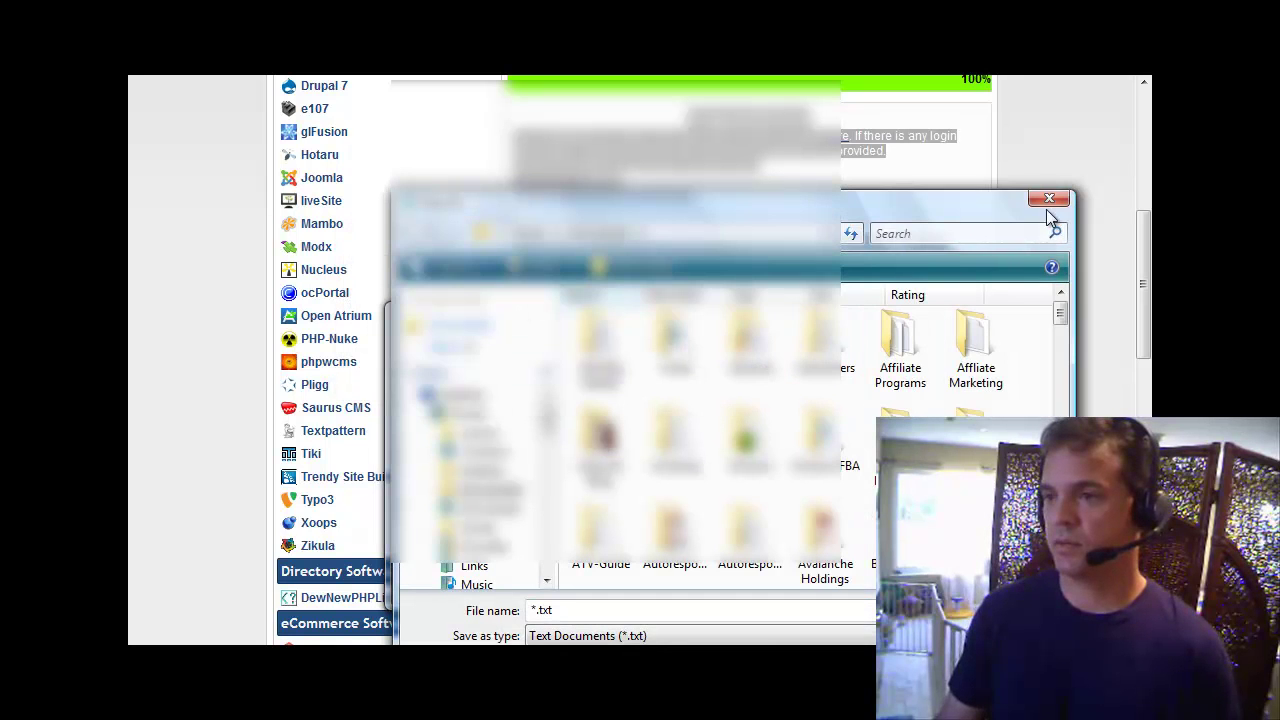
left_click(1049, 198)
left_click(818, 310)
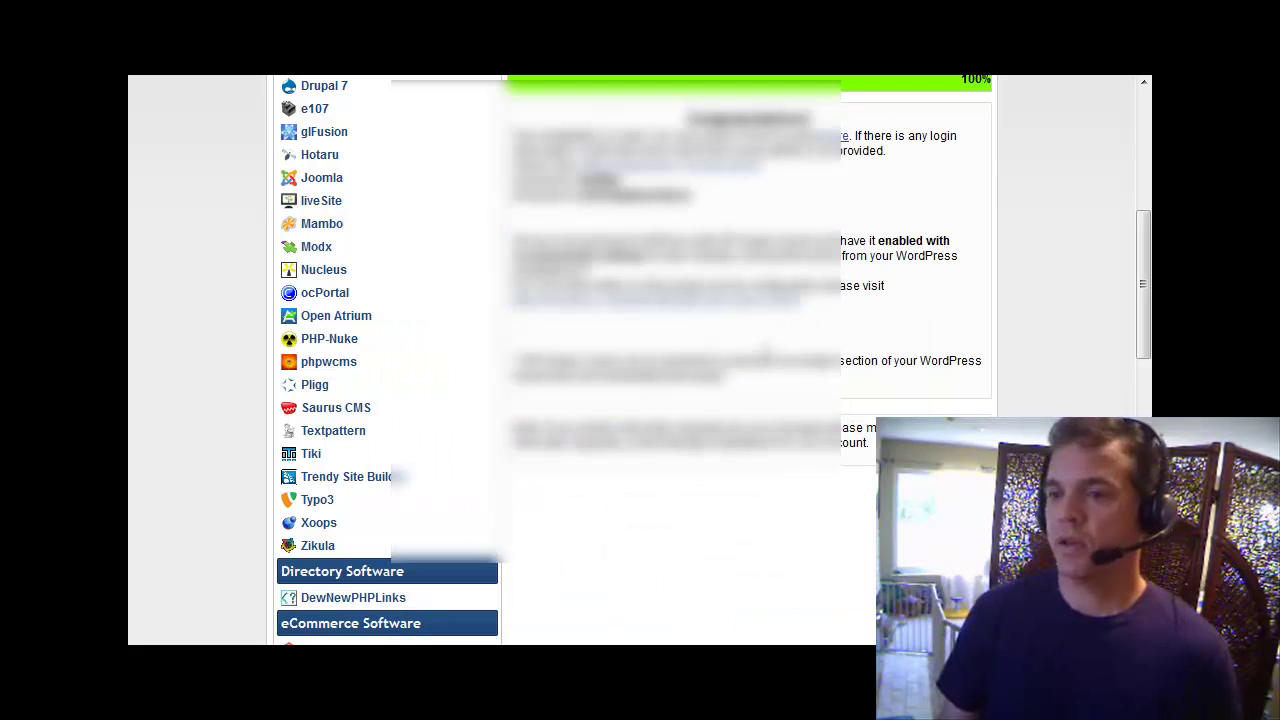
scroll(766, 352, "up", 2)
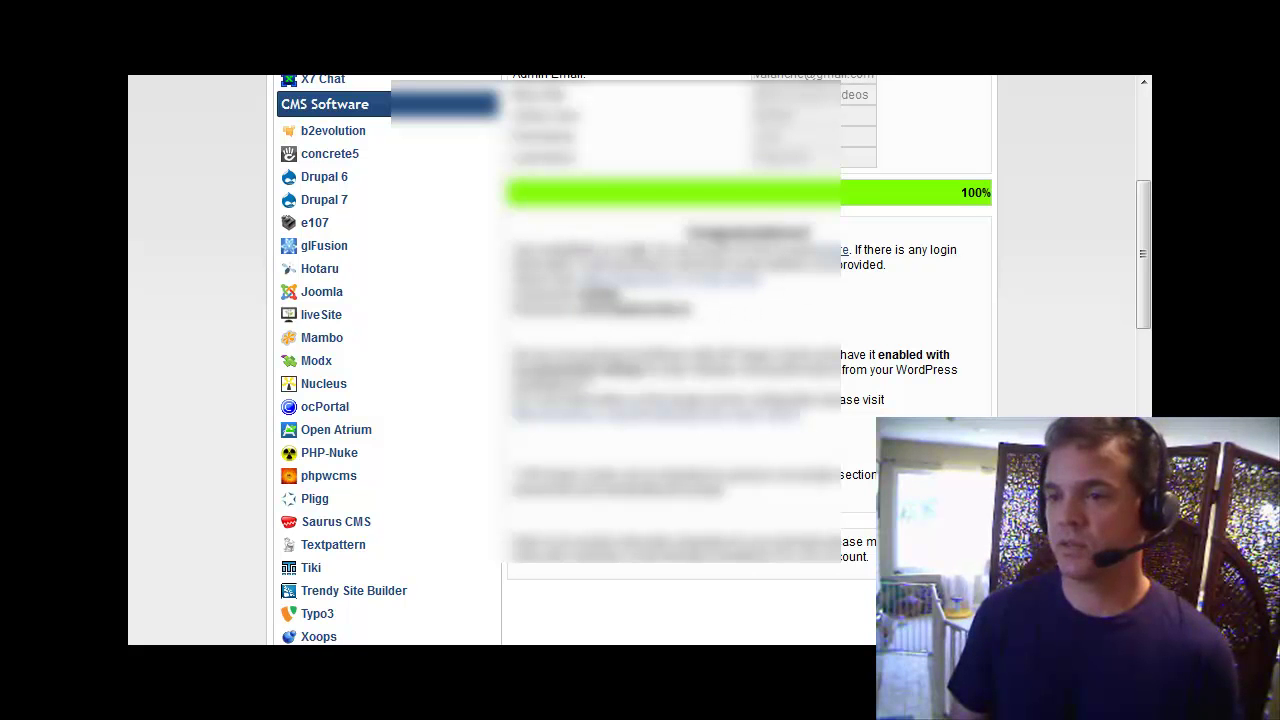
Open the new 'MMA Workout Videos' blog from its site link and scroll through the homepage.
left_click(843, 261)
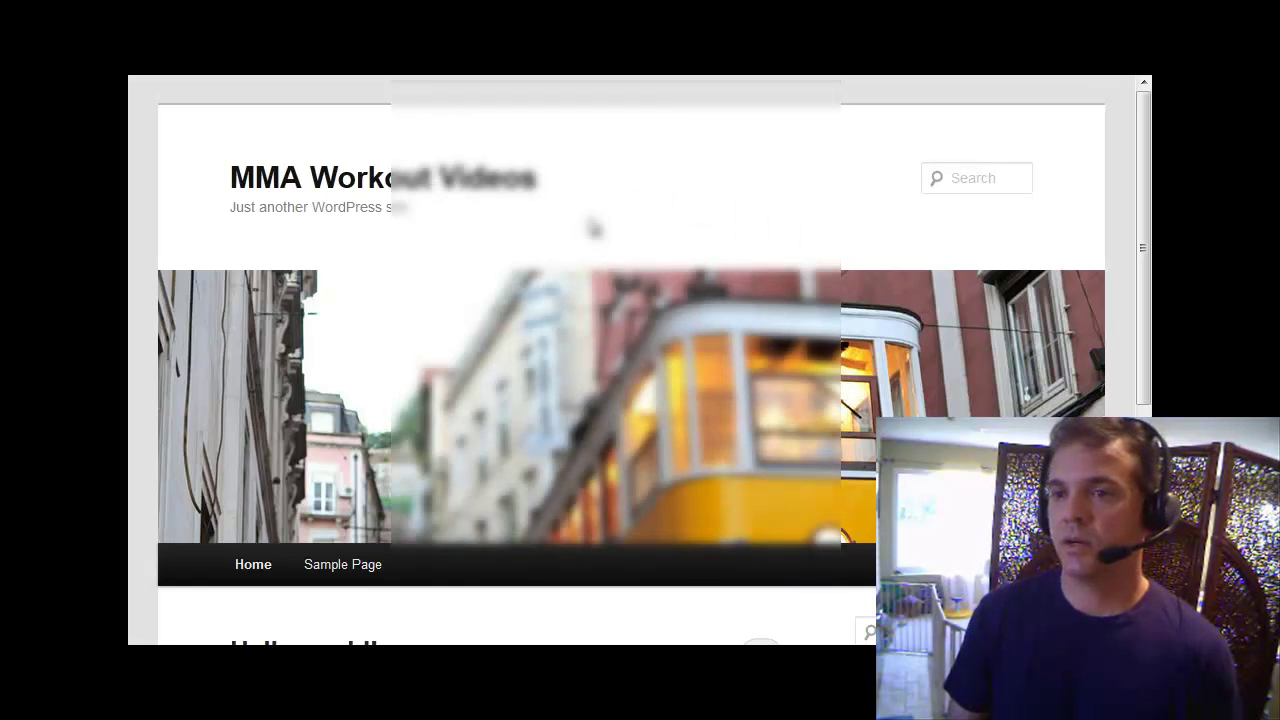
scroll(590, 226, "down", 3)
scroll(590, 226, "up", 3)
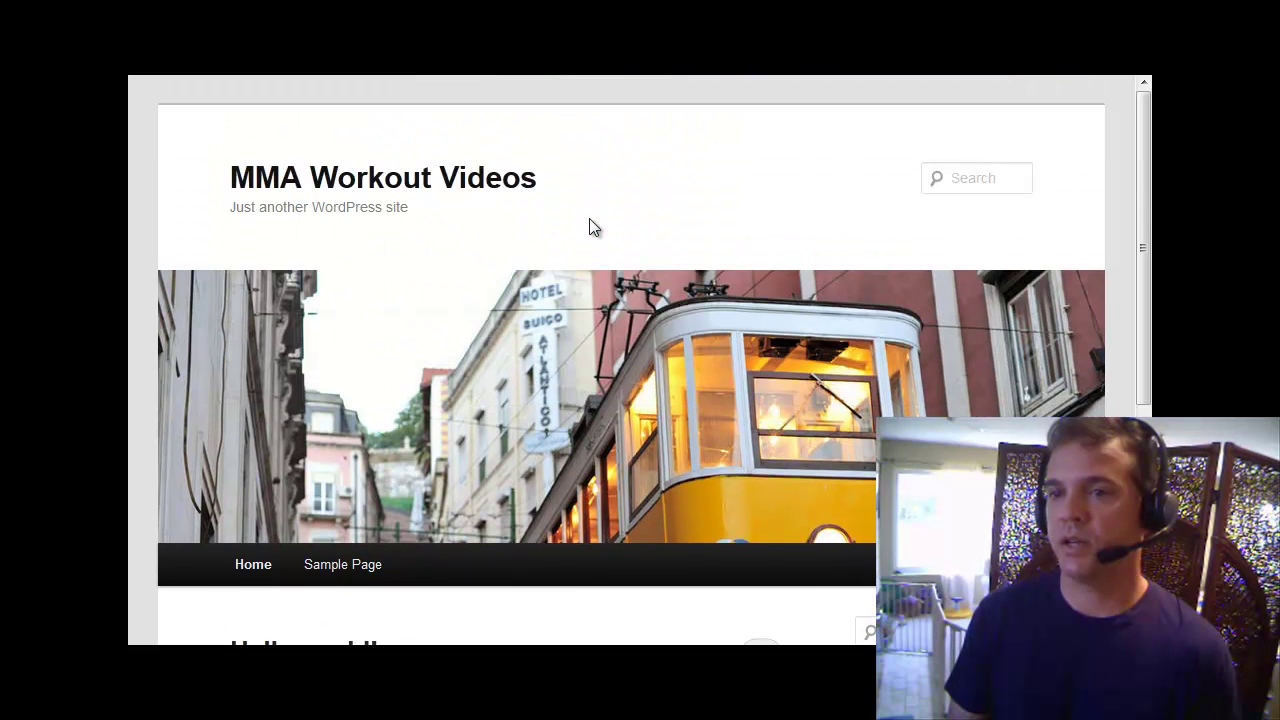